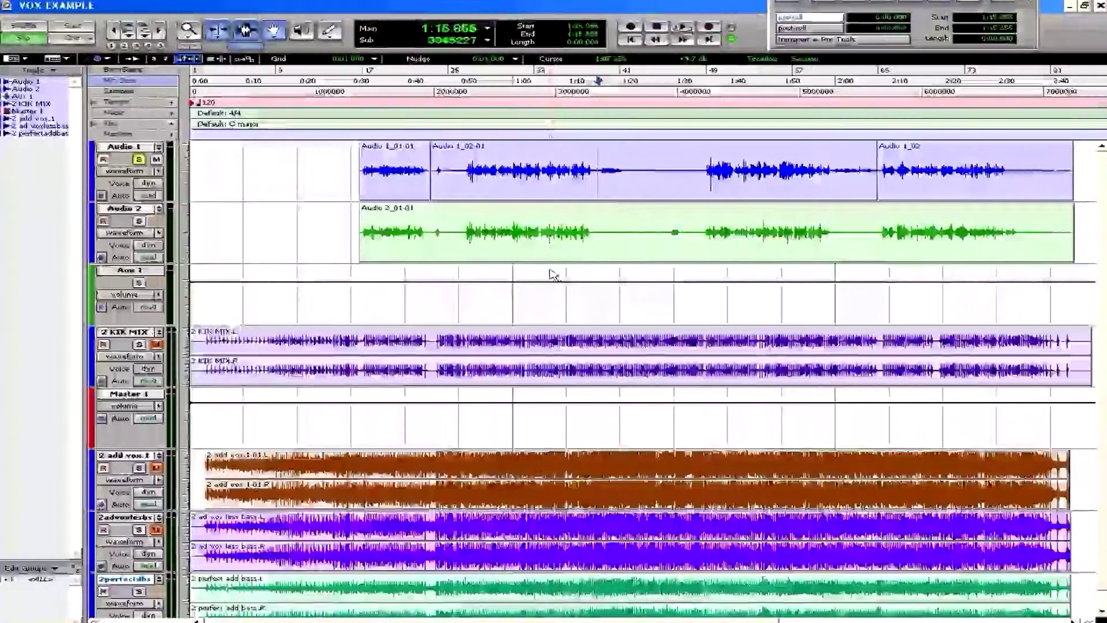
Play back the soloed Audio 1 vocal from about 1:15, and replay it from about 1:16
{"action": "key", "text": "space"}
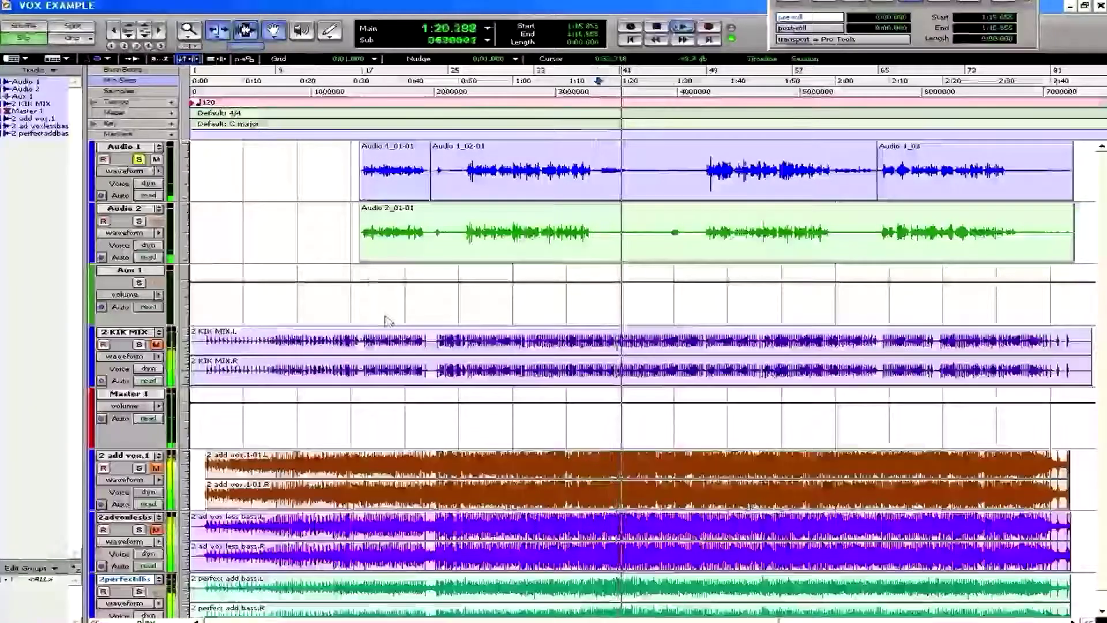
{"action": "key", "text": "space"}
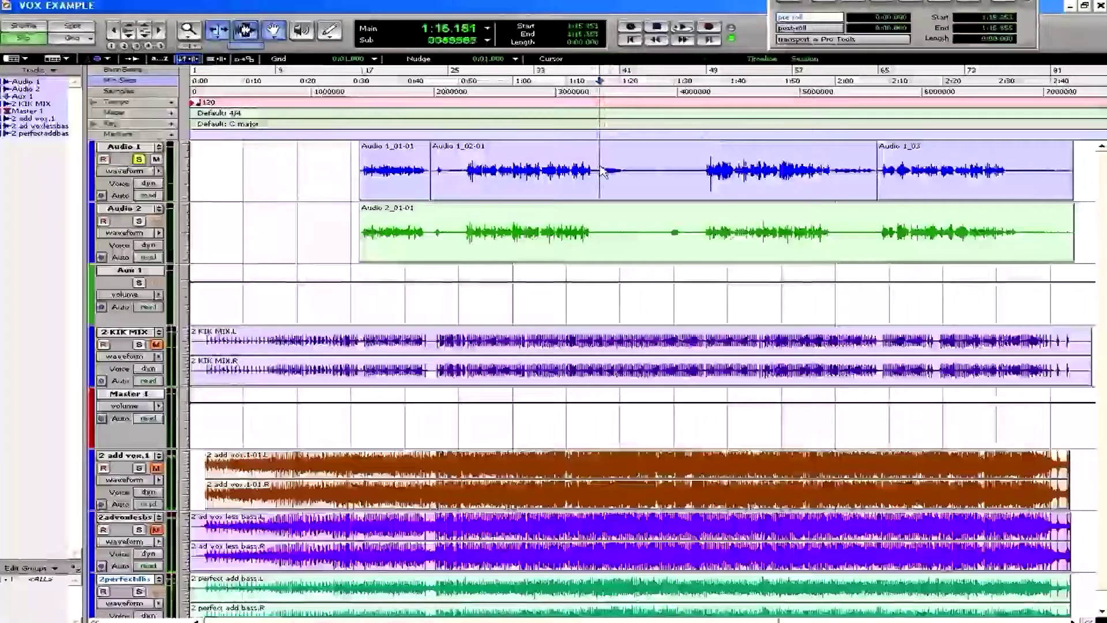
{"action": "key", "text": "ctrl+e"}
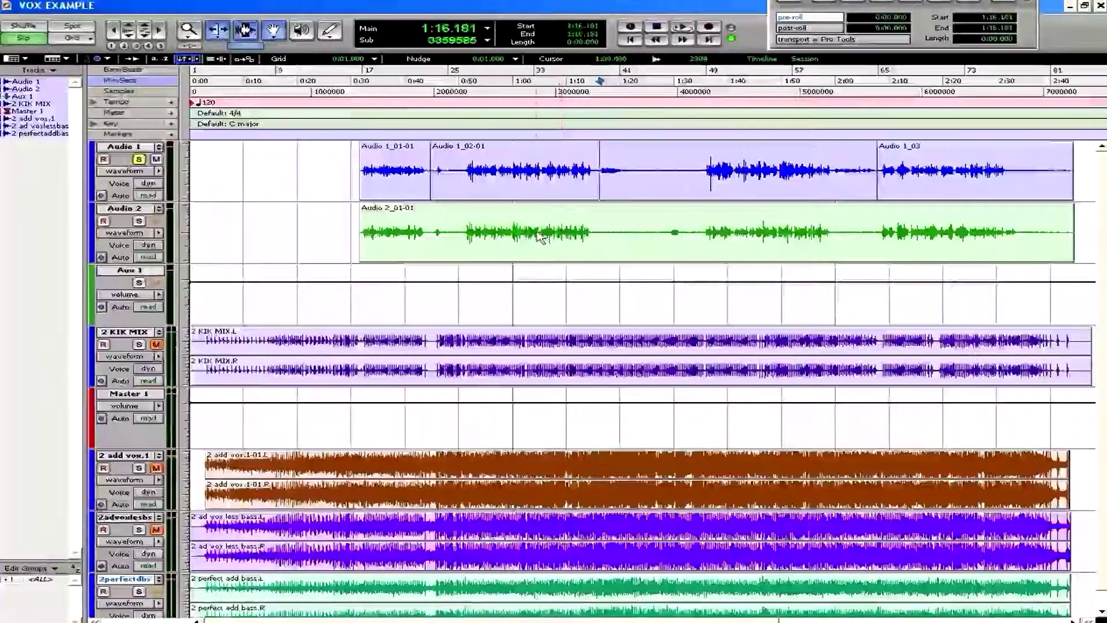
{"action": "key", "text": "ctrl+e"}
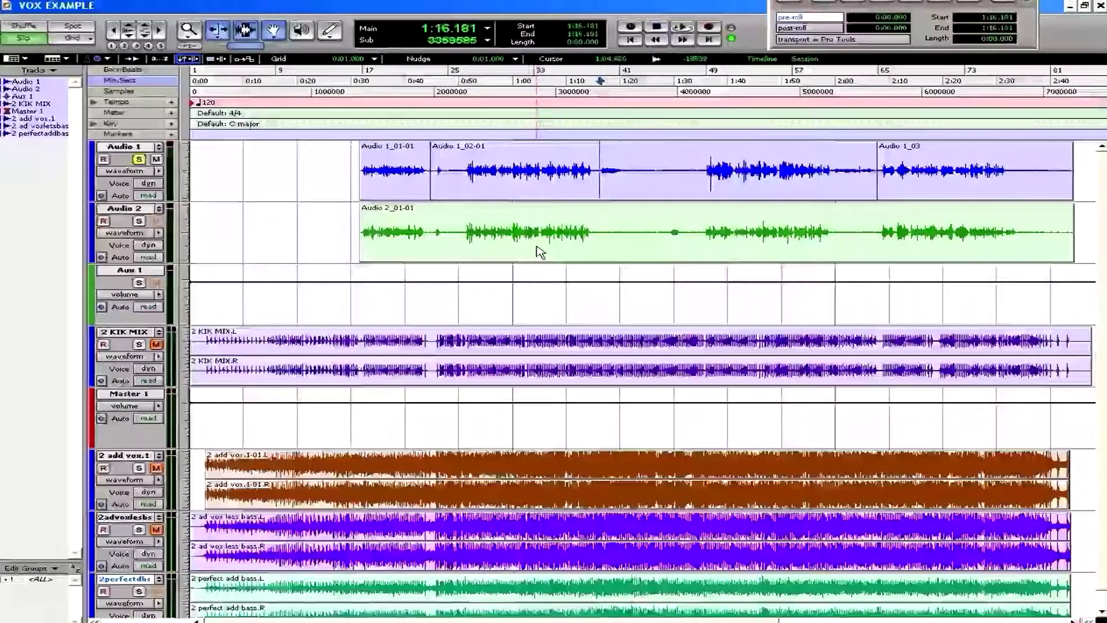
{"action": "key", "text": "ctrl+e"}
{"action": "key", "text": "space"}
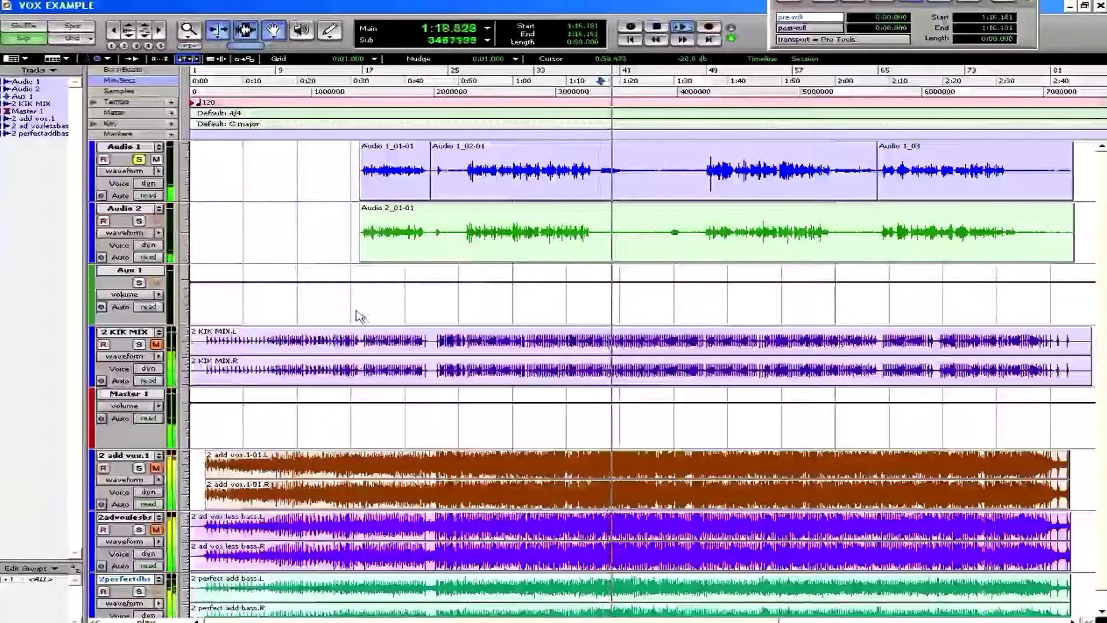
{"action": "key", "text": "space"}
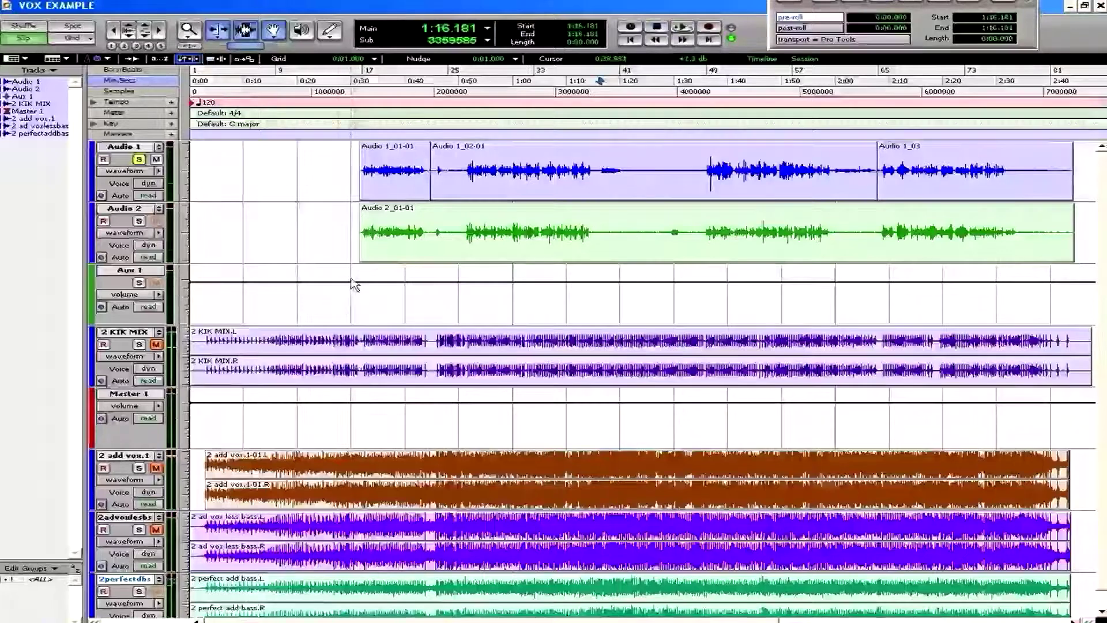
Highlight the vocal phrase from about 0:50 to 1:14 on Audio 1 and Audio 2, and play the passage just after it
{"action": "key", "text": "ctrl+equal"}
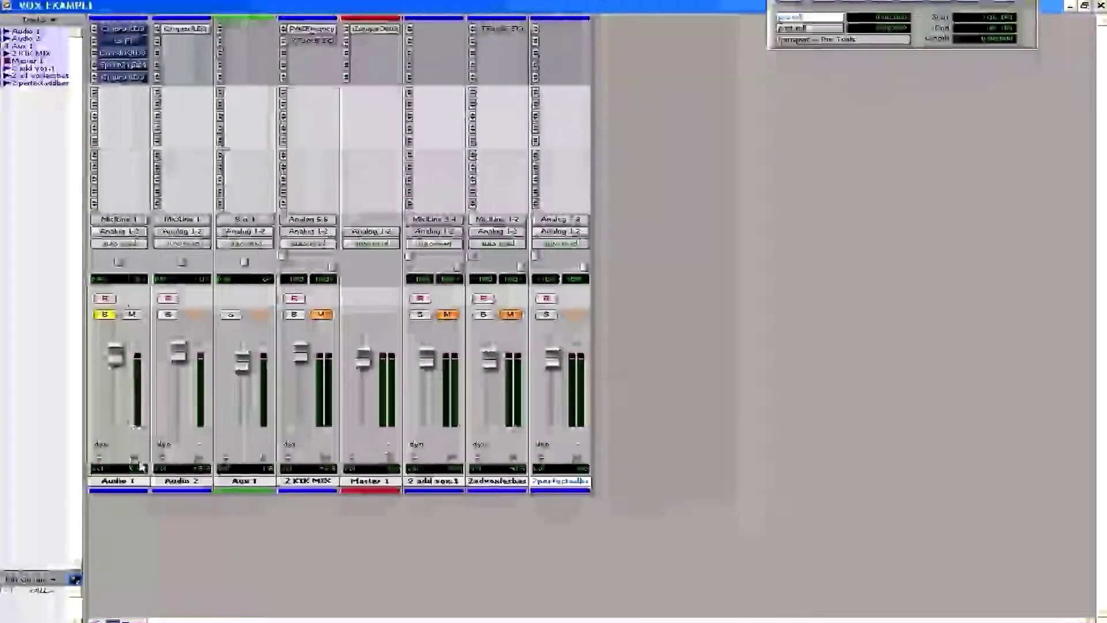
{"action": "key", "text": "ctrl+equal"}
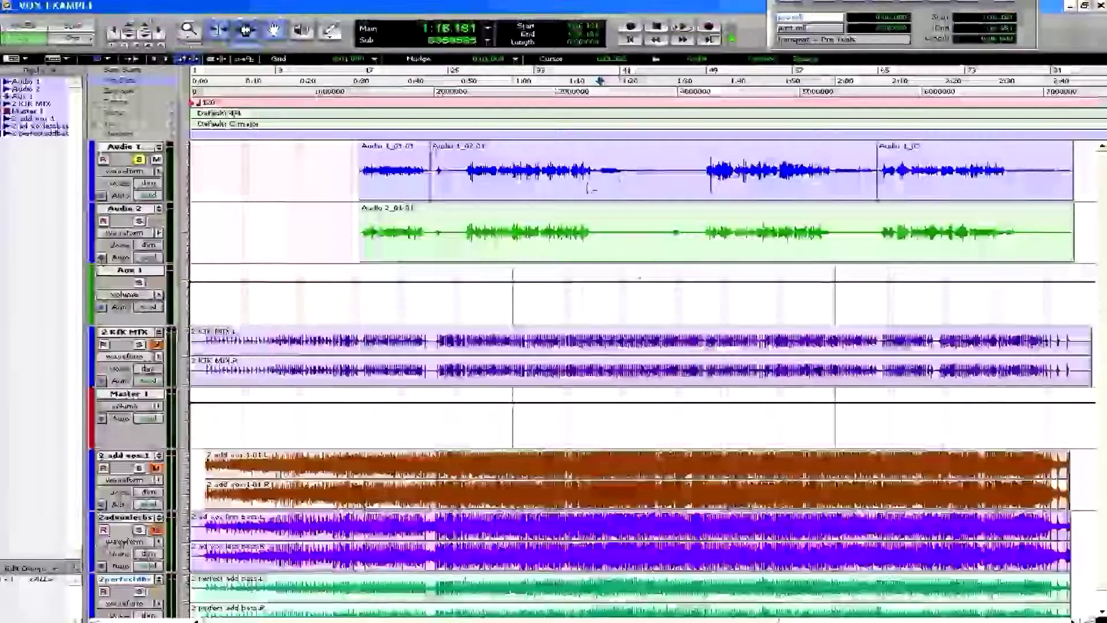
{"action": "left_click_drag", "start_coordinate": [464, 173], "coordinate": [589, 242]}
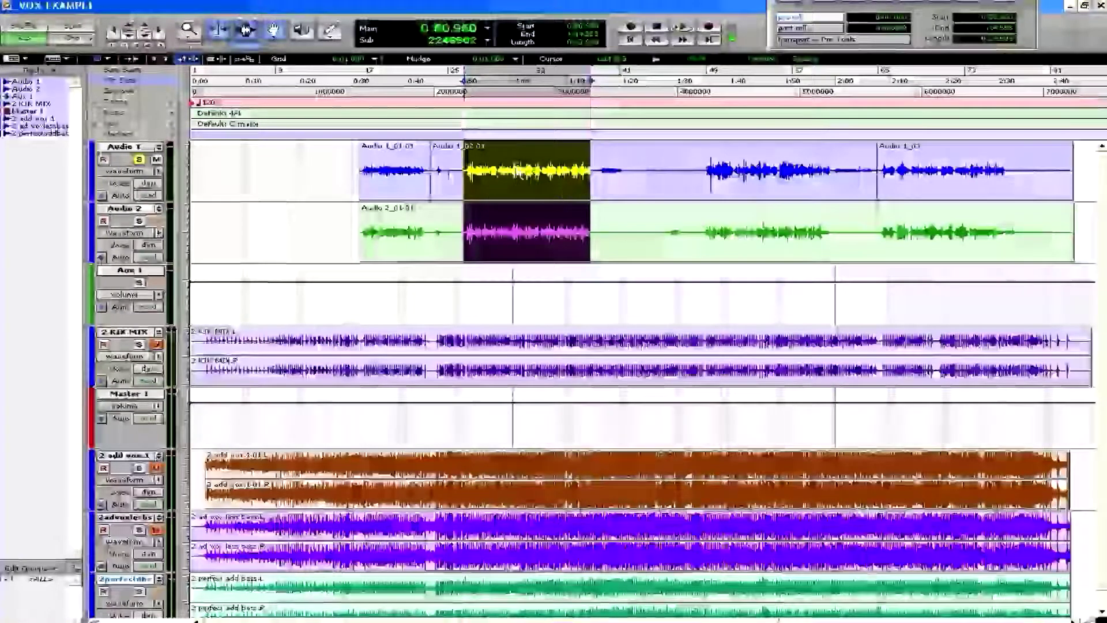
{"action": "left_click", "coordinate": [597, 167]}
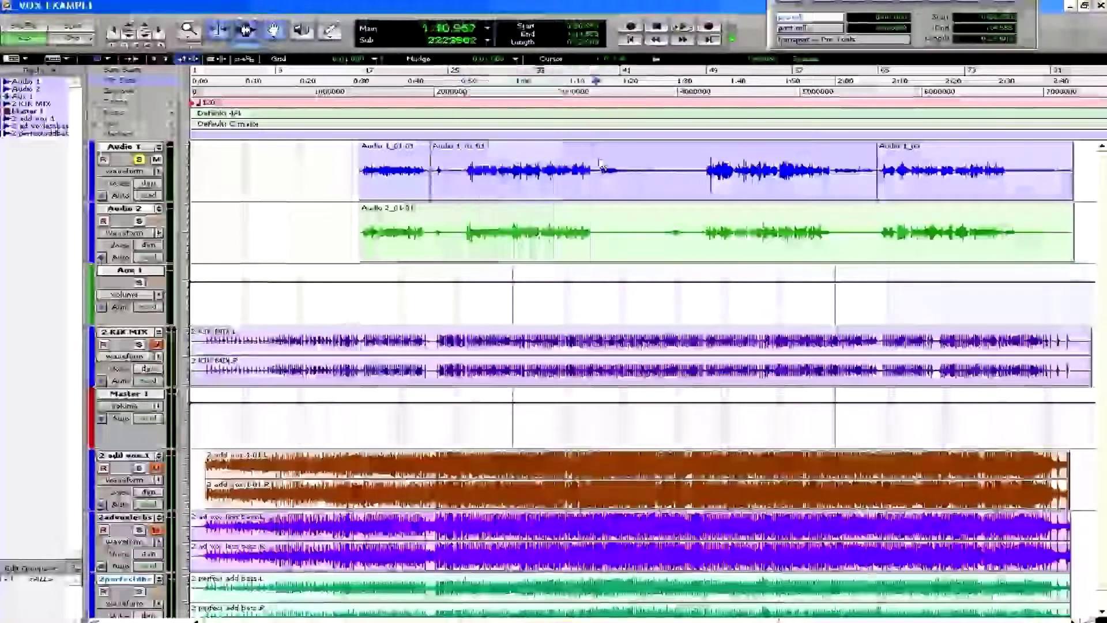
{"action": "key", "text": "space"}
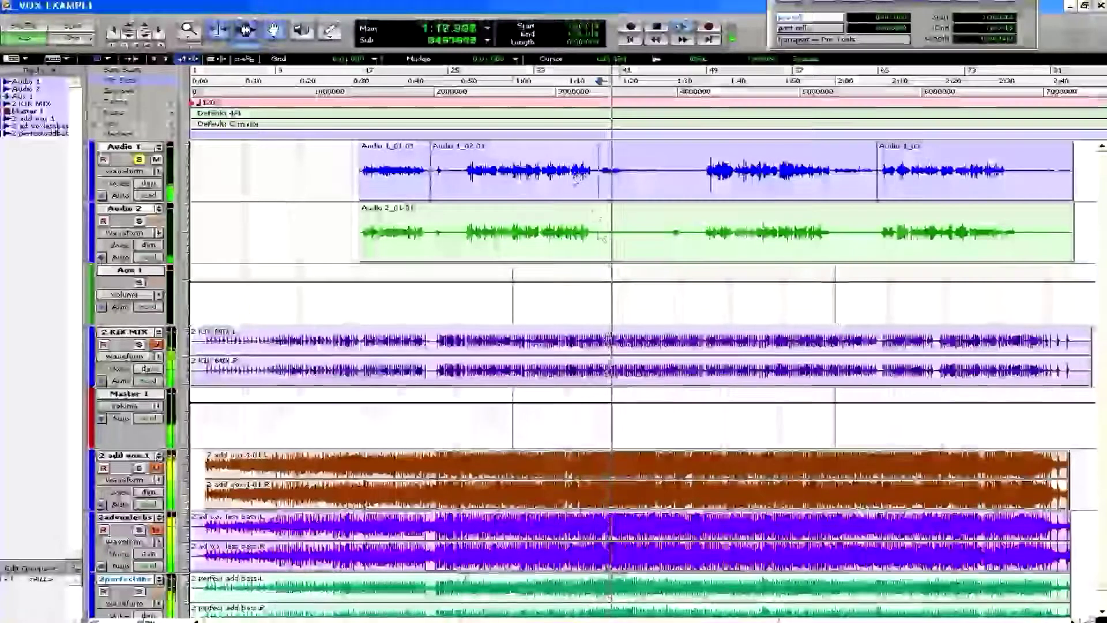
{"action": "key", "text": "space"}
Show the mixer and open the Lo-Fi insert on Audio 1, moving its window toward the middle of the mixer
{"action": "key", "text": "ctrl+="}
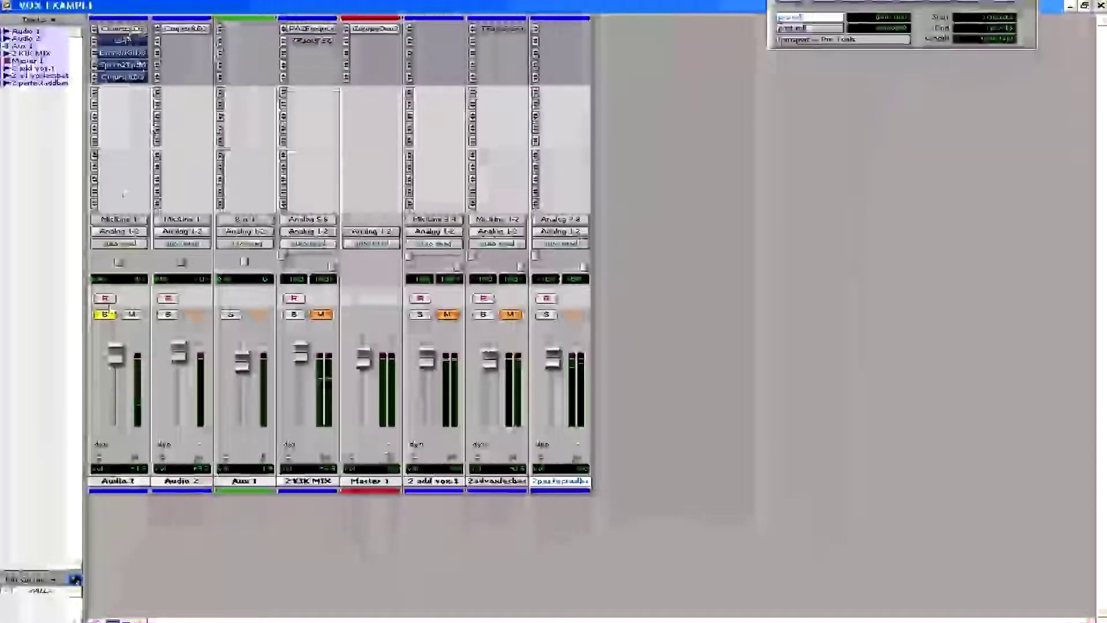
{"action": "left_click", "coordinate": [122, 41]}
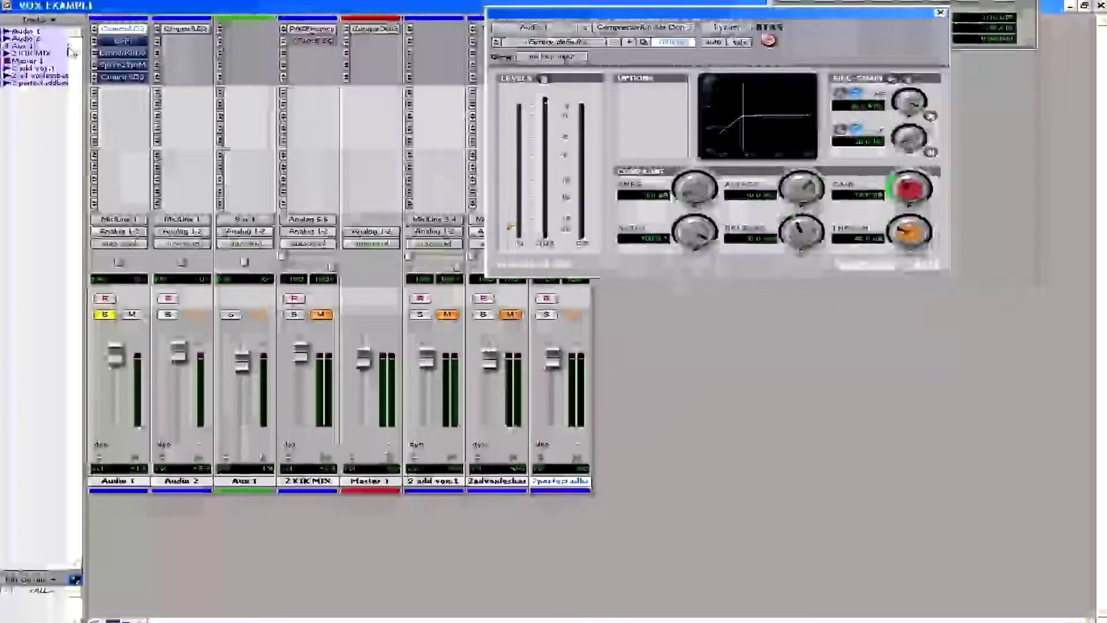
{"action": "left_click", "coordinate": [122, 41]}
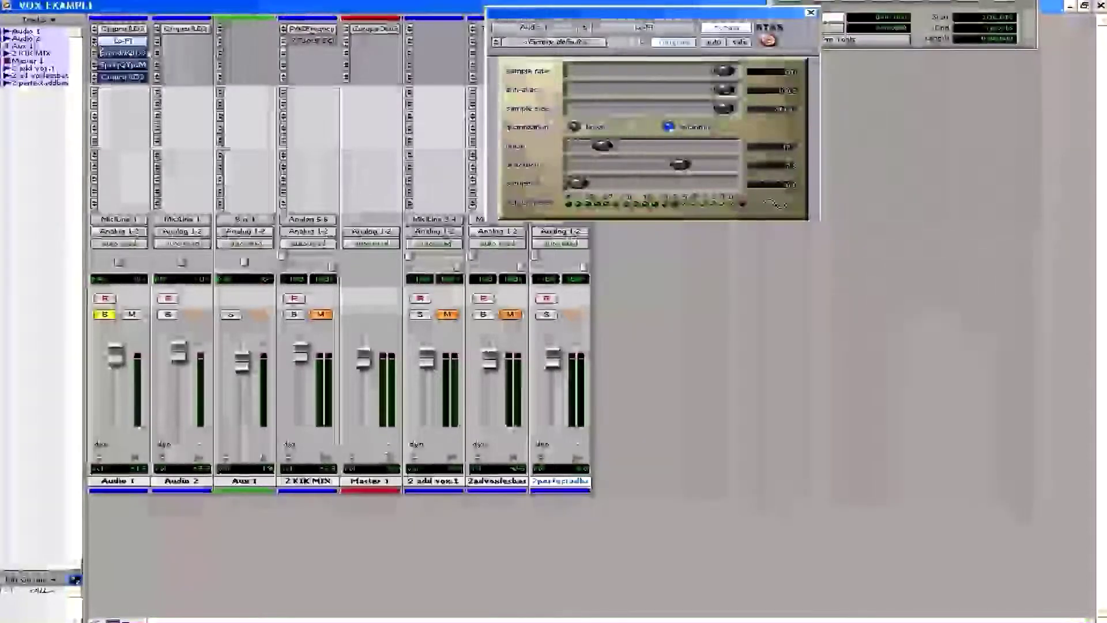
{"action": "left_click_drag", "start_coordinate": [649, 25], "coordinate": [563, 160]}
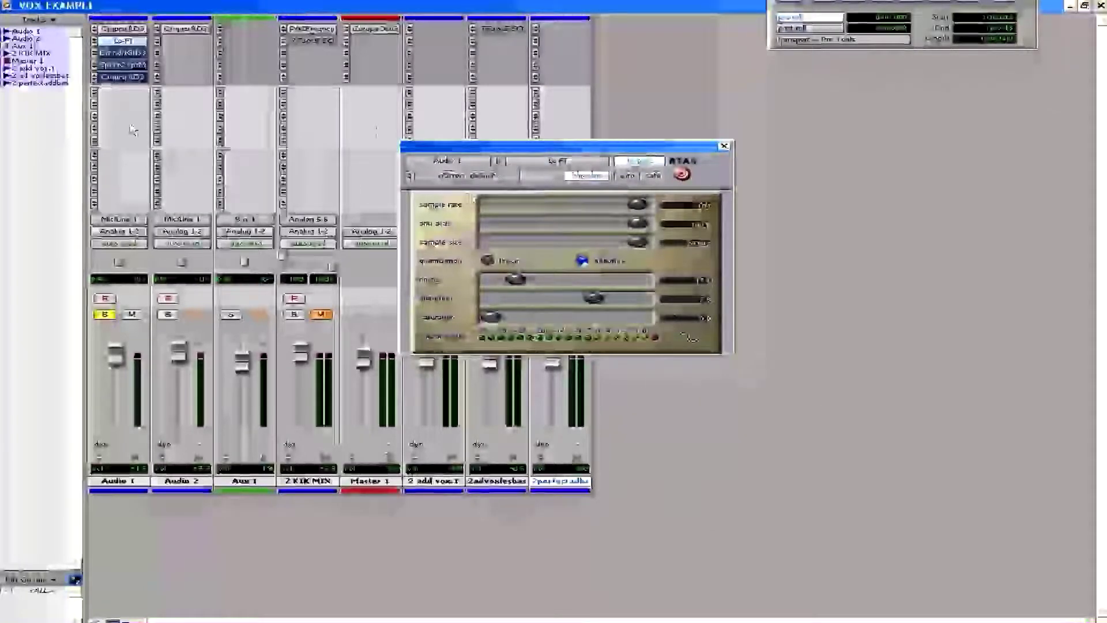
{"action": "left_click", "coordinate": [554, 161]}
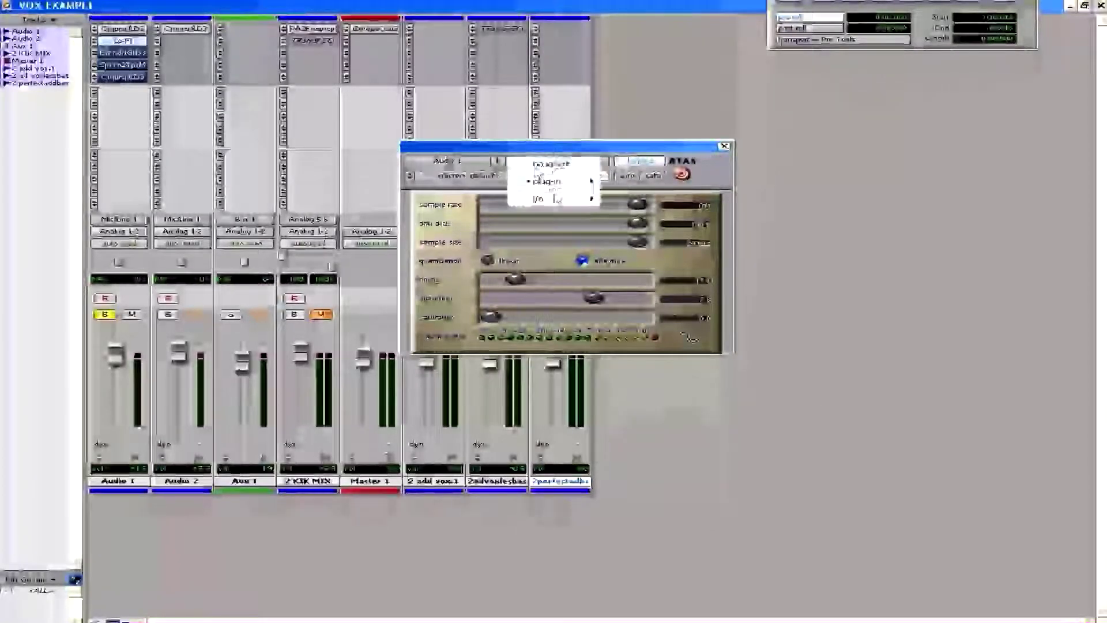
{"action": "mouse_move", "coordinate": [551, 183]}
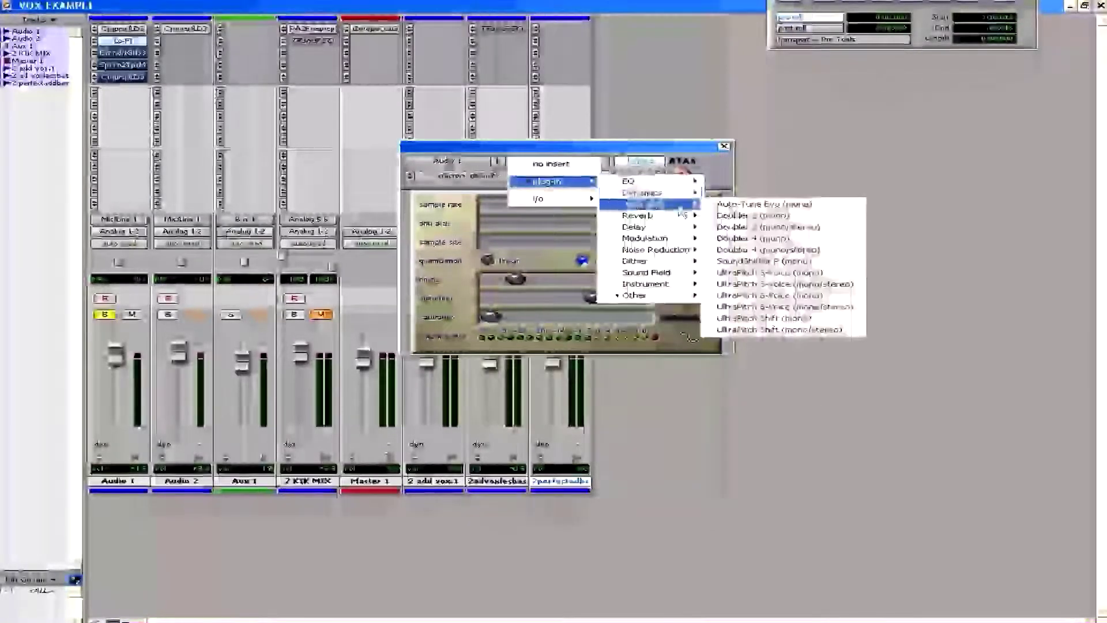
{"action": "mouse_move", "coordinate": [662, 200]}
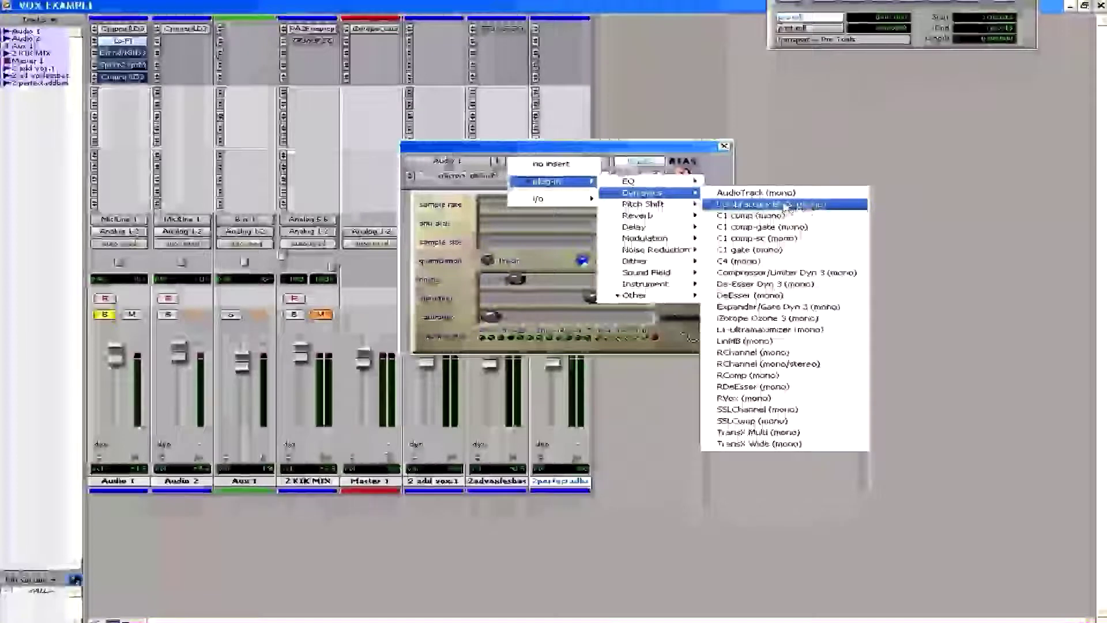
{"action": "left_click", "coordinate": [556, 152]}
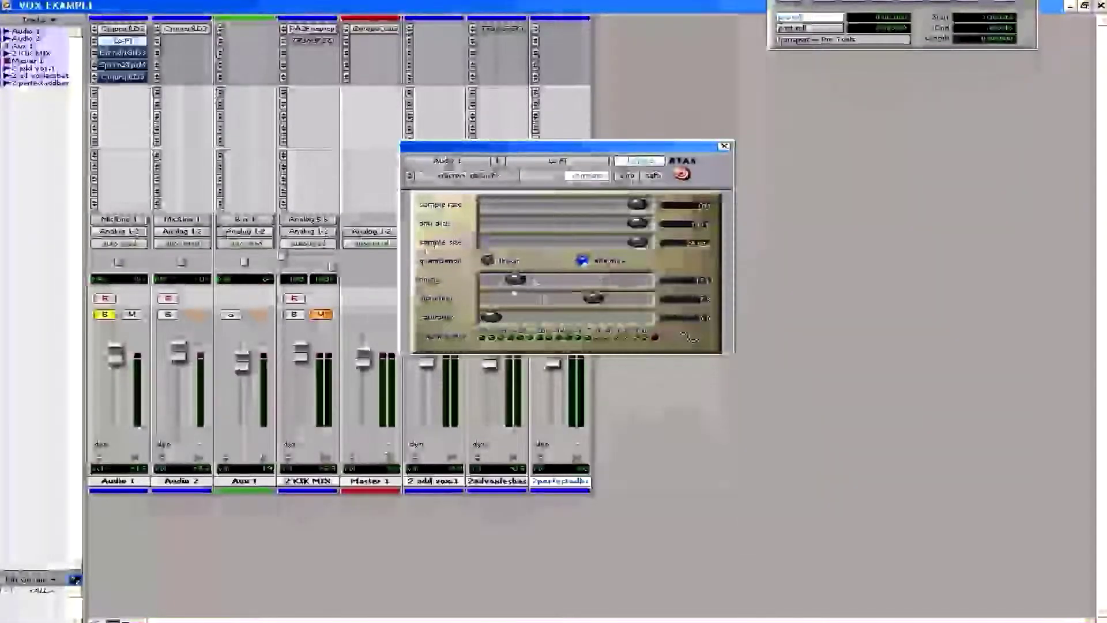
Zero the Lo-Fi noise and distortion, raise noise to about a fifth and distortion to about two thirds, and audition the vocal
{"action": "left_click_drag", "start_coordinate": [516, 281], "coordinate": [490, 281]}
{"action": "left_click_drag", "start_coordinate": [594, 298], "coordinate": [490, 298]}
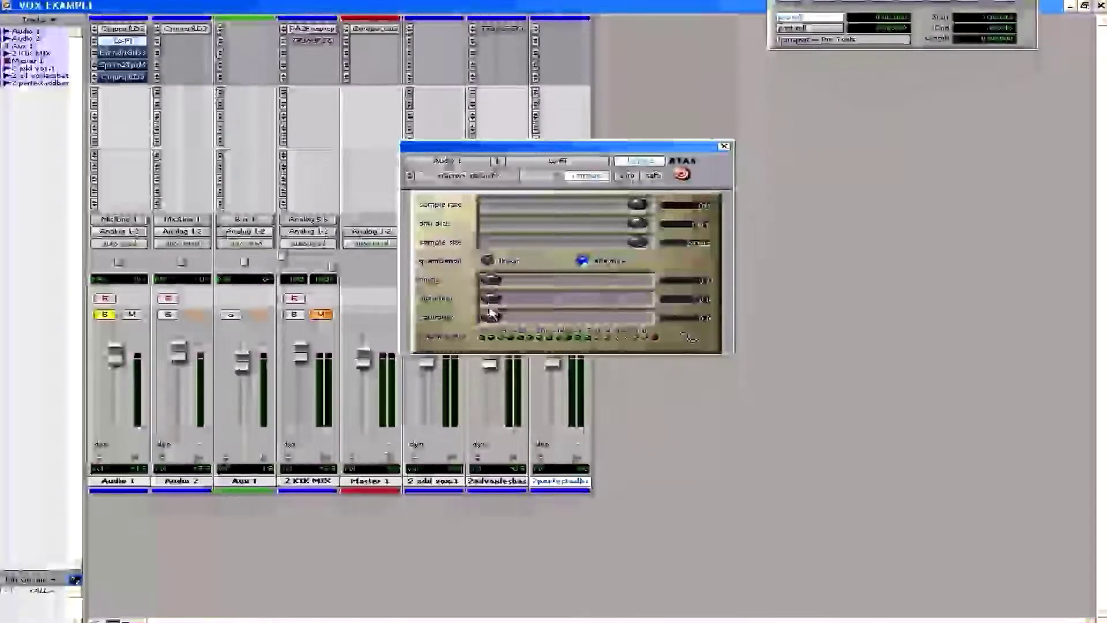
{"action": "left_click_drag", "start_coordinate": [491, 299], "coordinate": [522, 281]}
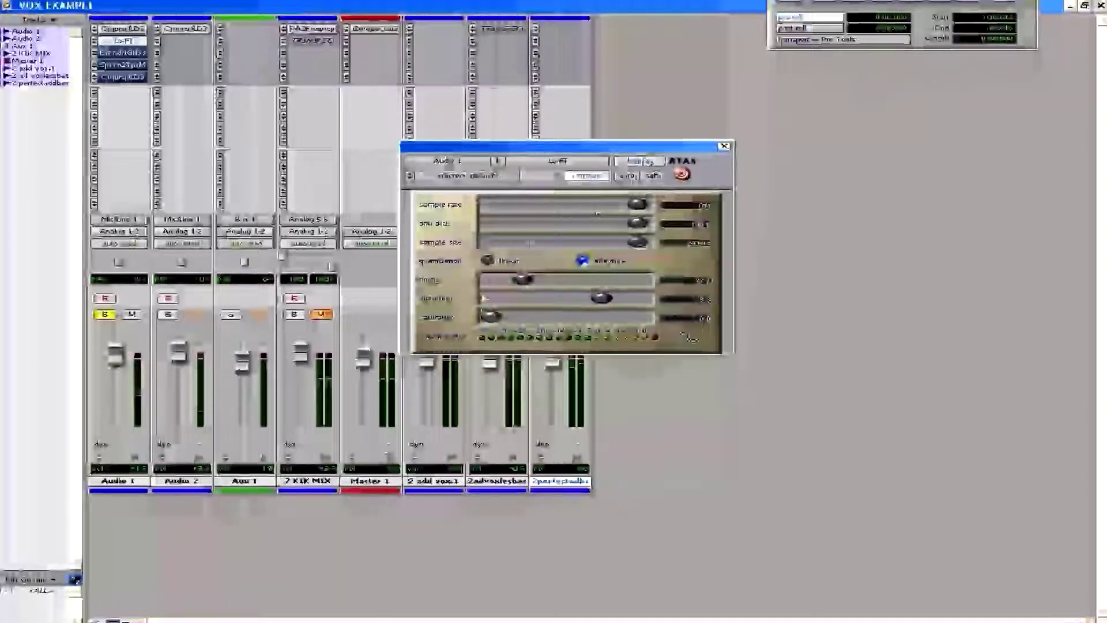
{"action": "key", "text": "space"}
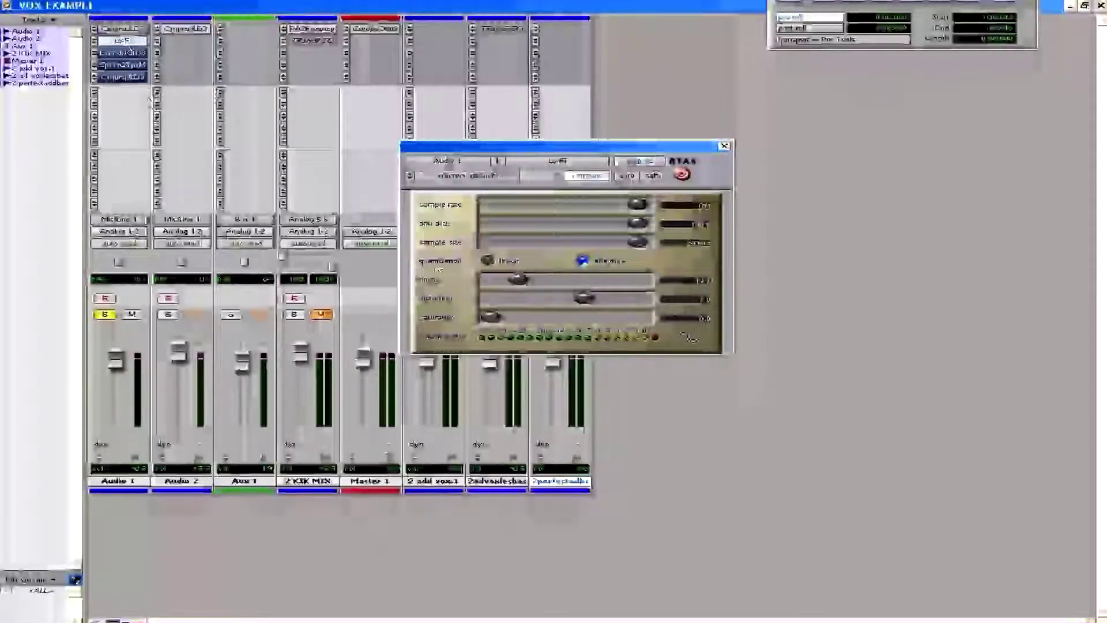
Take the Expander/Gate Dyn 3 insert on Audio 1 out of bypass and adjust its ratio and threshold
{"action": "left_click", "coordinate": [121, 29]}
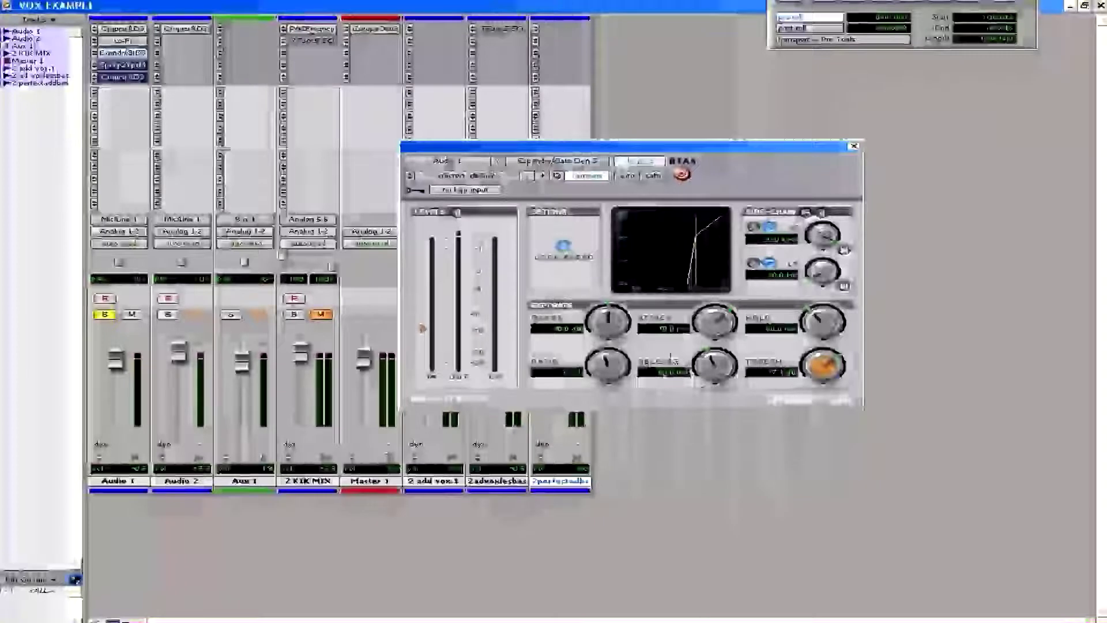
{"action": "left_click_drag", "start_coordinate": [710, 370], "coordinate": [714, 373]}
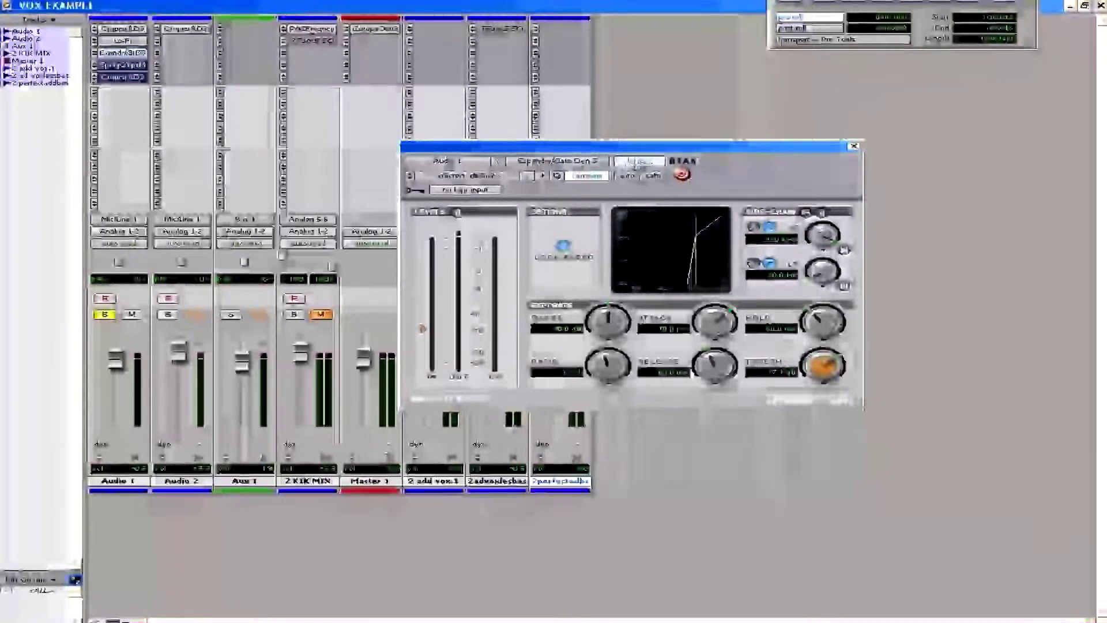
{"action": "left_click", "coordinate": [638, 165]}
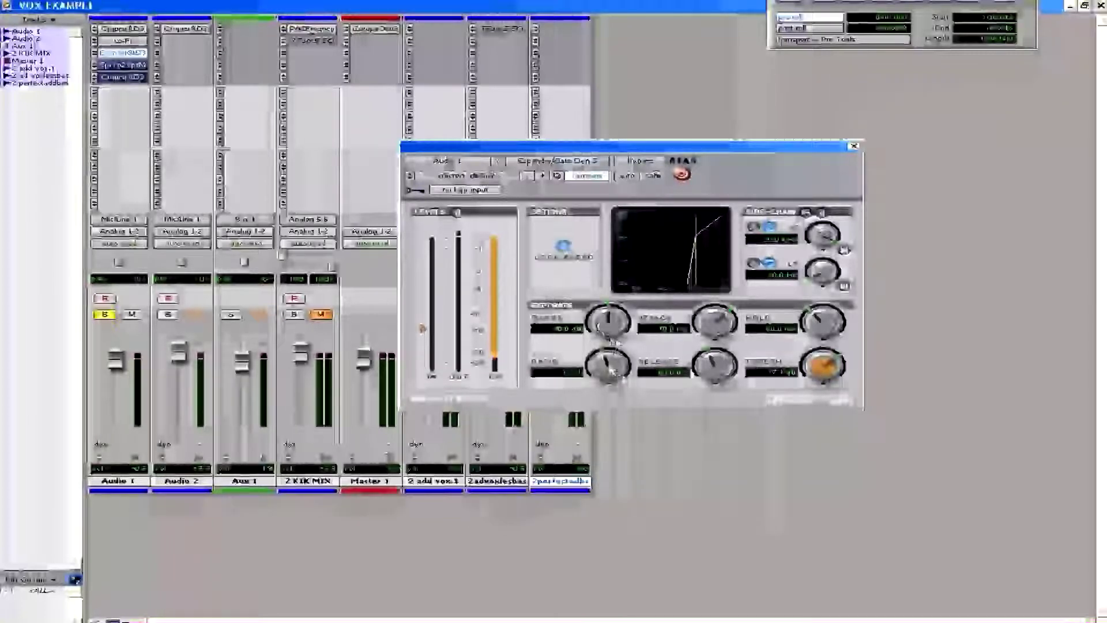
{"action": "left_click_drag", "start_coordinate": [613, 341], "coordinate": [625, 369]}
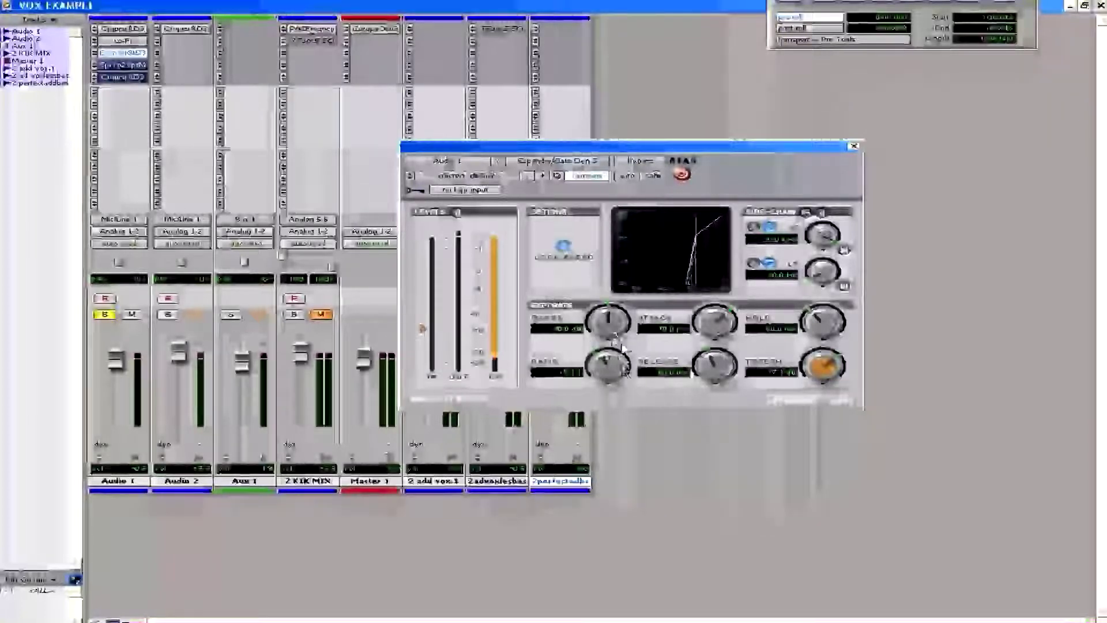
{"action": "left_click_drag", "start_coordinate": [813, 364], "coordinate": [821, 373]}
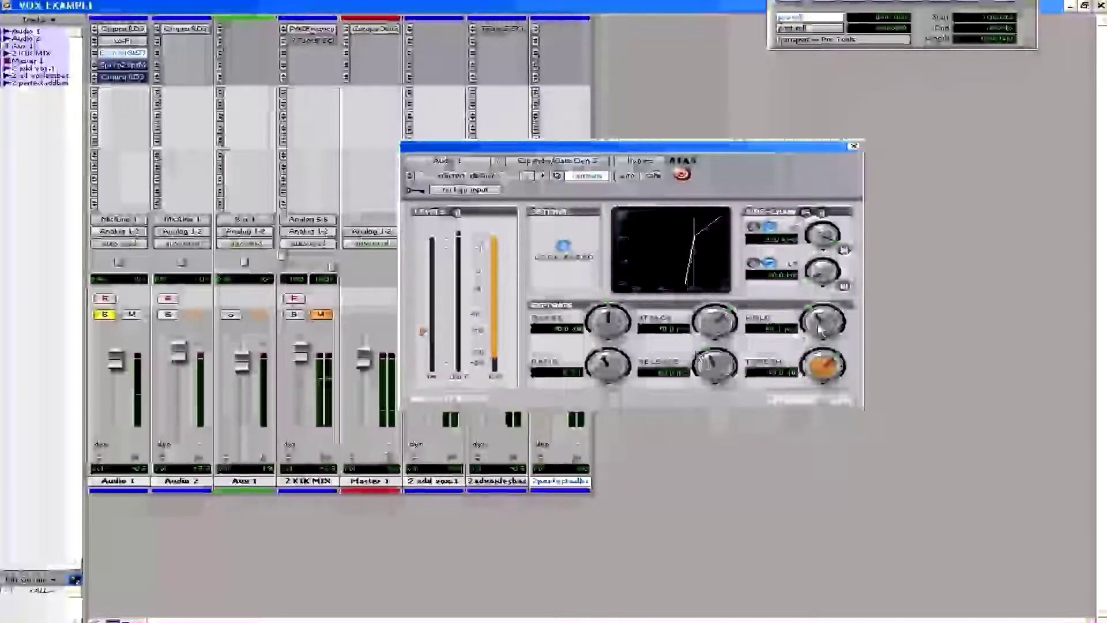
{"action": "left_click_drag", "start_coordinate": [824, 373], "coordinate": [825, 360]}
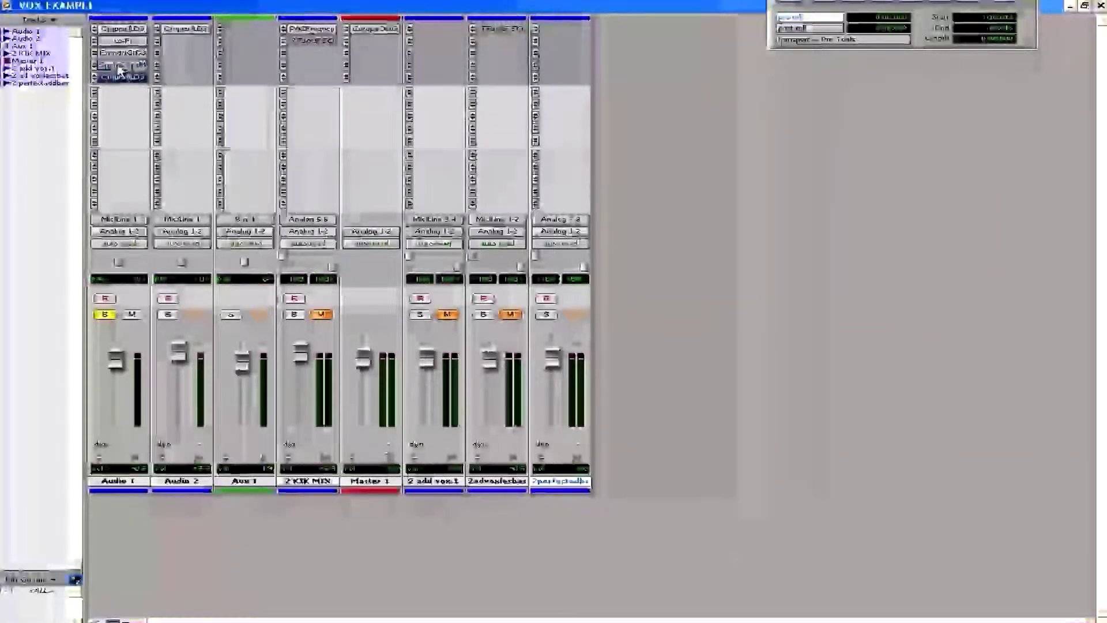
Open the SuperTap 2-Taps Mod insert on Audio 1, lengthen both tap delay times, and play the vocal through it
{"action": "left_click", "coordinate": [119, 66]}
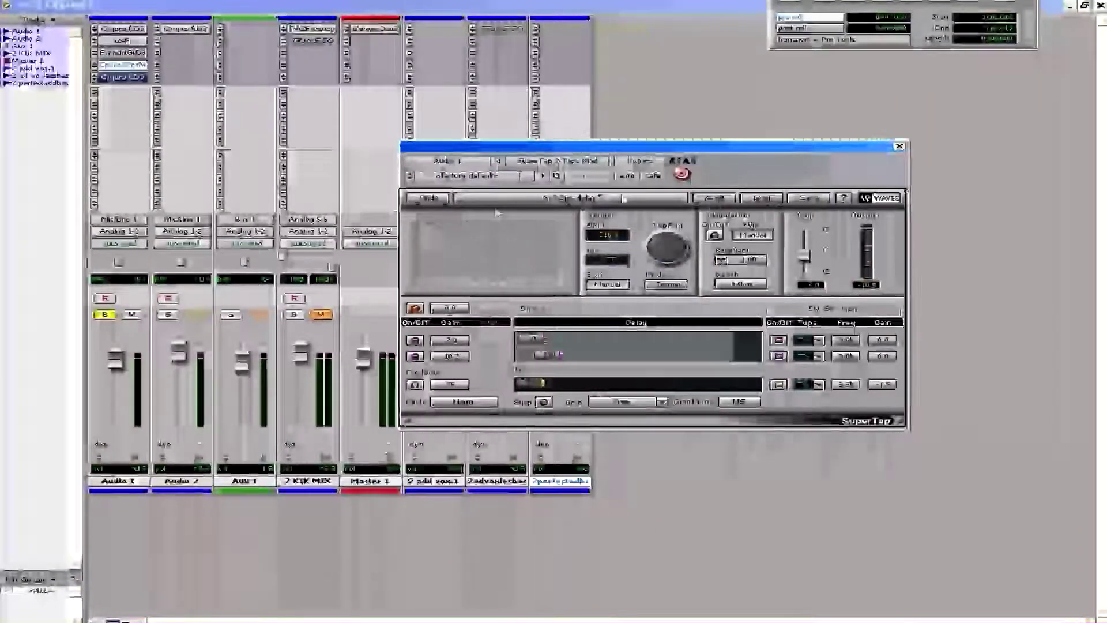
{"action": "left_click_drag", "start_coordinate": [560, 152], "coordinate": [562, 168]}
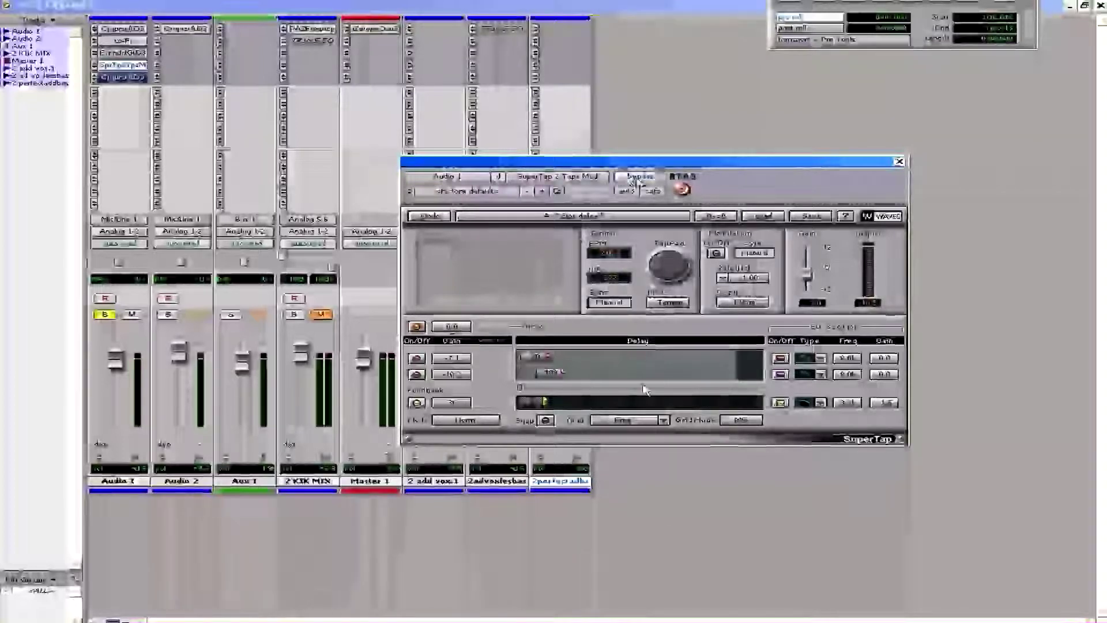
{"action": "left_click", "coordinate": [449, 360]}
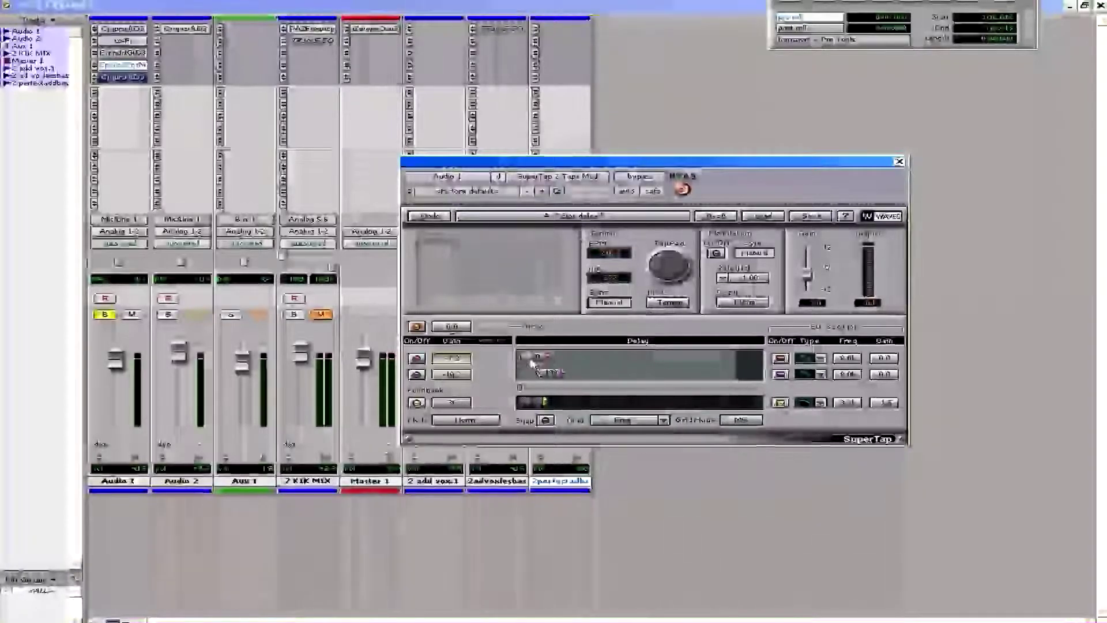
{"action": "mouse_move", "coordinate": [539, 362]}
{"action": "left_mouse_down"}
{"action": "mouse_move", "coordinate": [549, 377]}
{"action": "mouse_move", "coordinate": [618, 373]}
{"action": "left_mouse_up"}
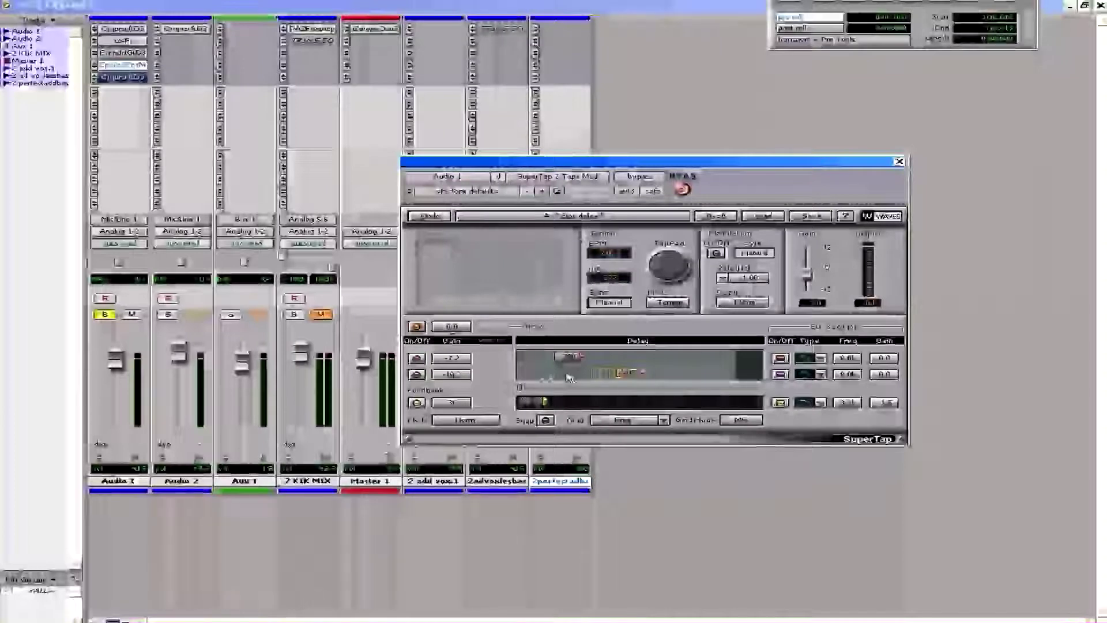
{"action": "left_click", "coordinate": [565, 359]}
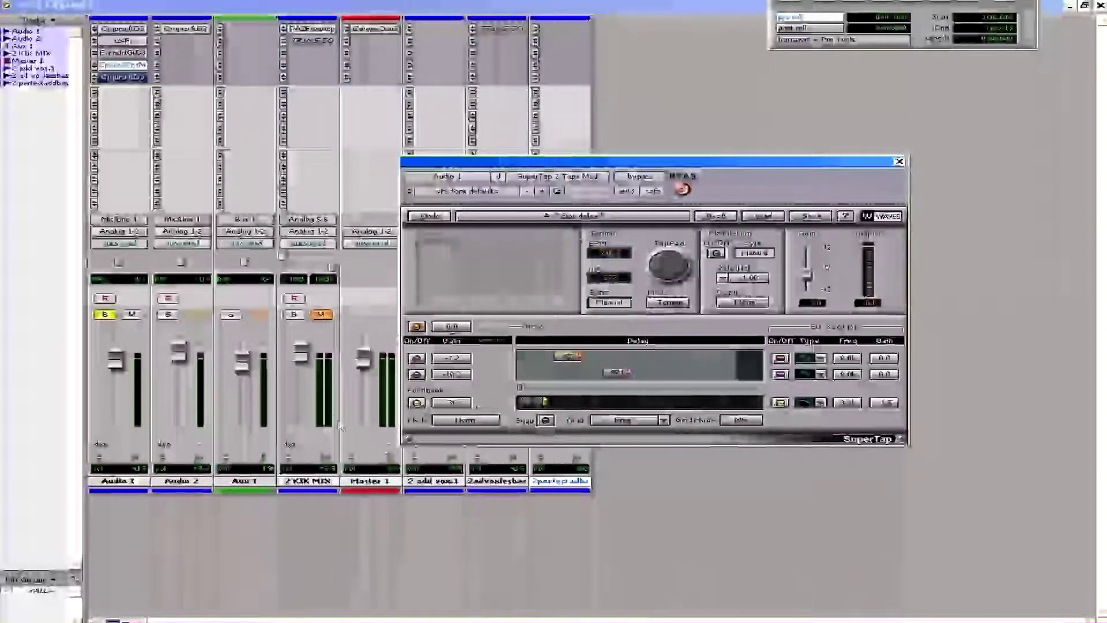
{"action": "left_click", "coordinate": [250, 563]}
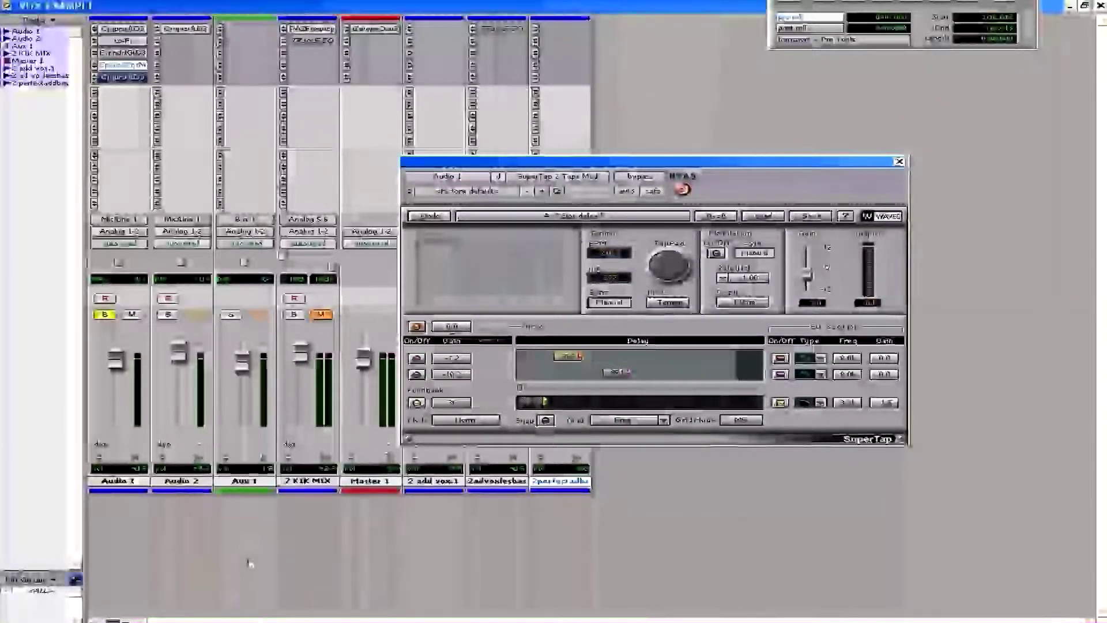
{"action": "key", "text": "space"}
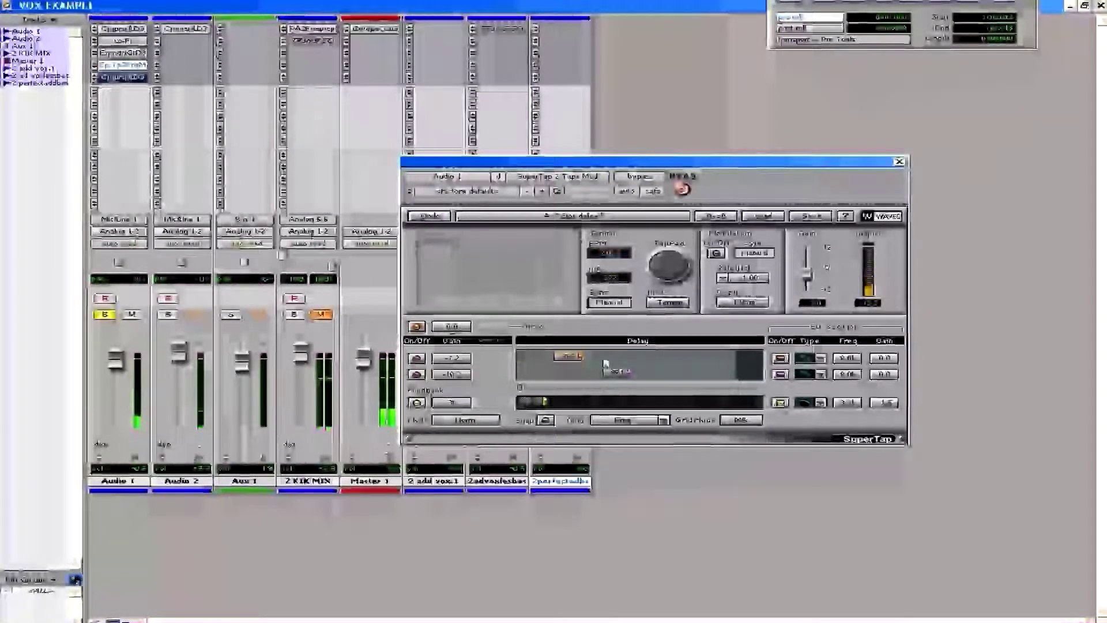
Shorten both tap delay times in the SuperTap 2-Taps Mod insert on Audio 1
{"action": "left_click_drag", "start_coordinate": [568, 356], "coordinate": [539, 364]}
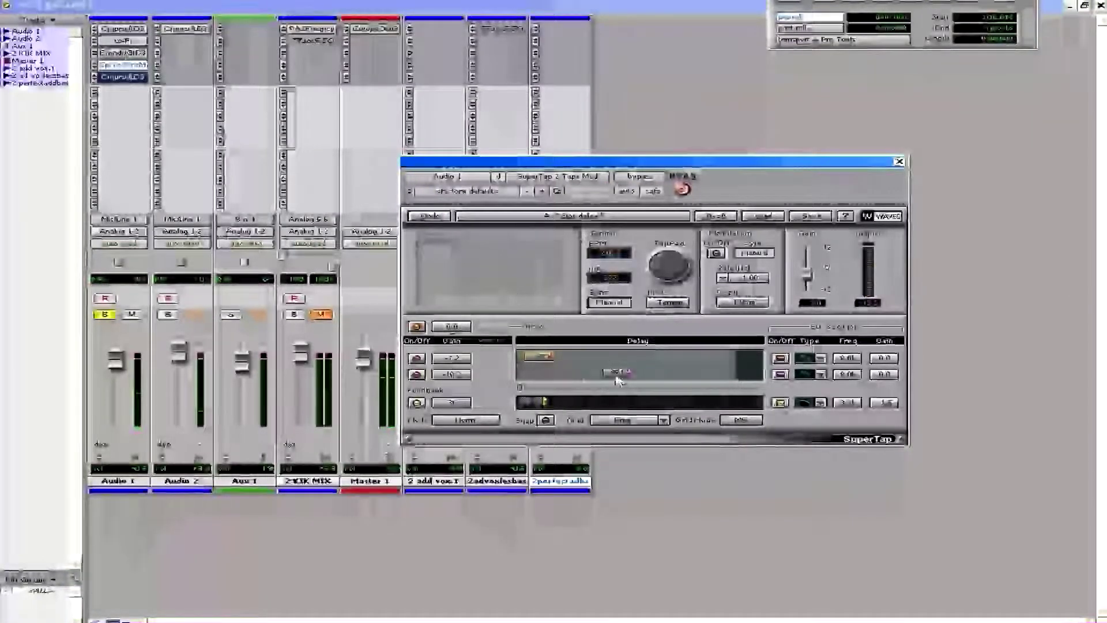
{"action": "left_click_drag", "start_coordinate": [615, 374], "coordinate": [551, 373]}
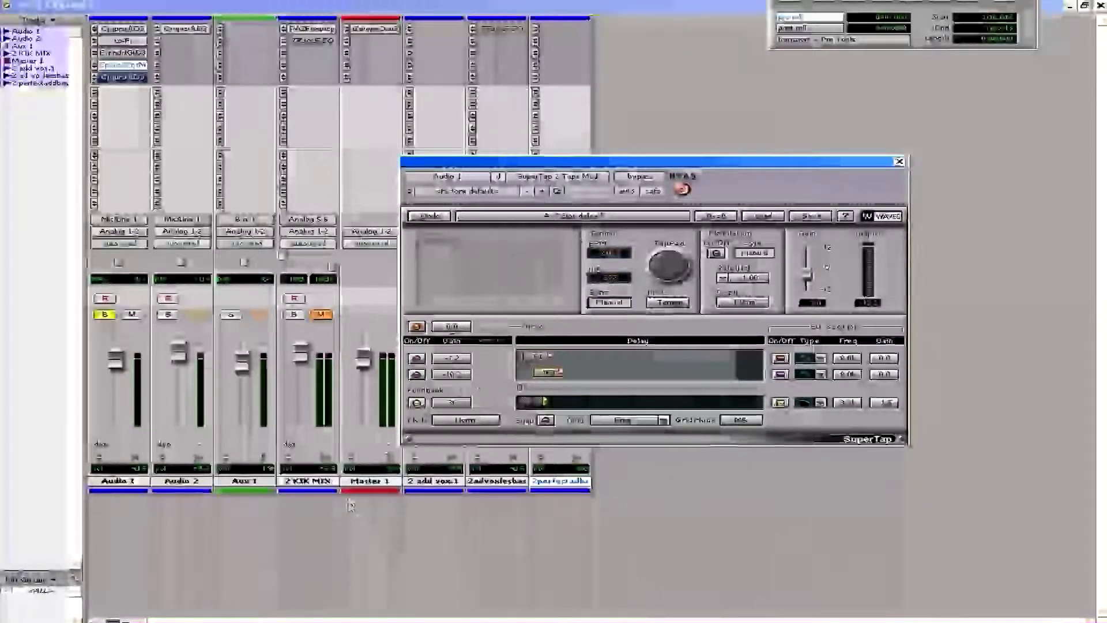
{"action": "left_click", "coordinate": [255, 527]}
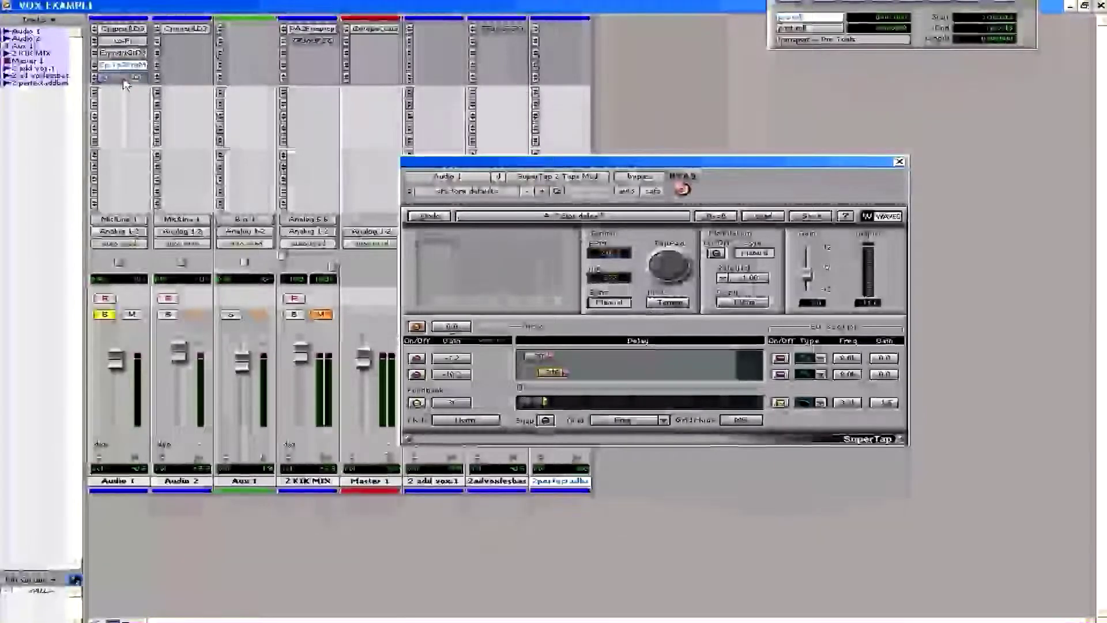
Open the last Compressor/Limiter Dyn 3 insert on Audio 1, nudge the Audio 1 volume fader up, and close the plug-in
{"action": "left_click", "coordinate": [123, 77]}
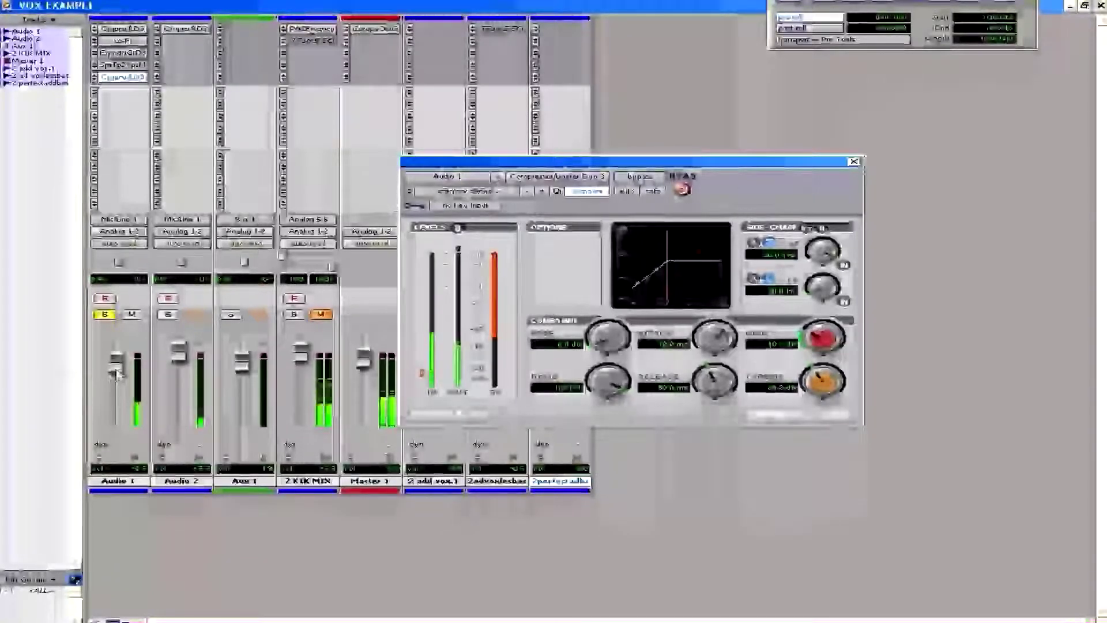
{"action": "left_click_drag", "start_coordinate": [117, 373], "coordinate": [116, 367]}
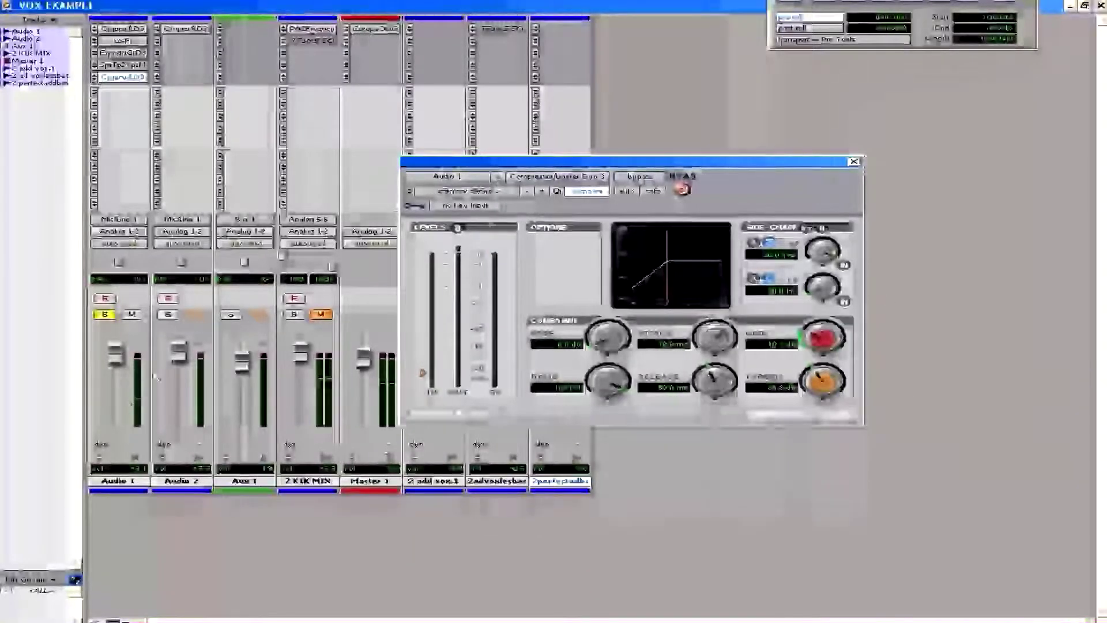
{"action": "left_click", "coordinate": [854, 163]}
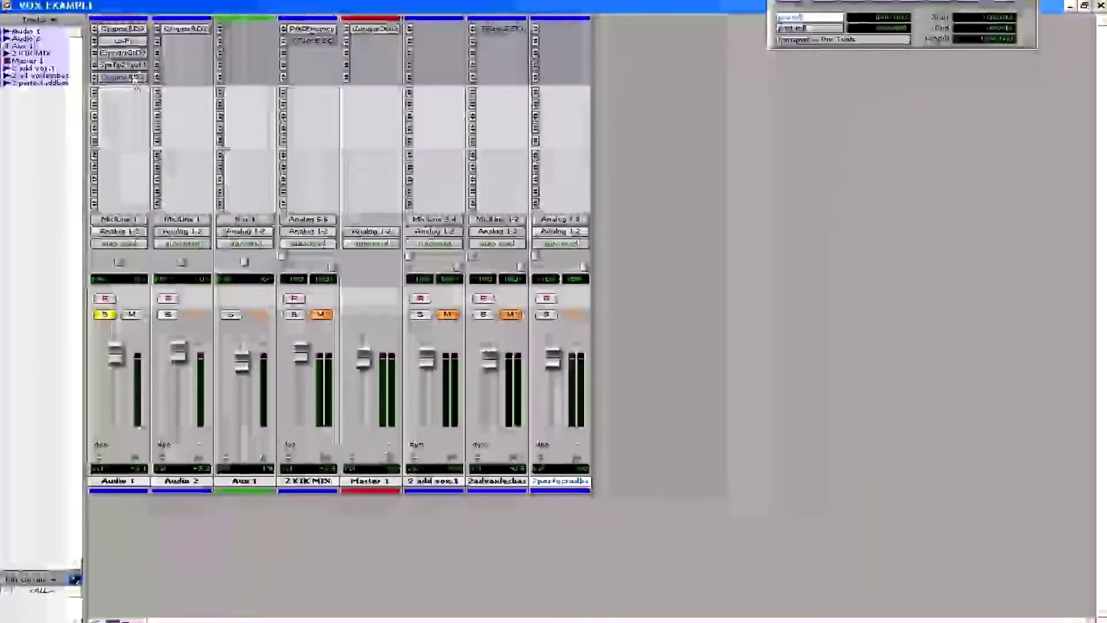
Toggle the bypass of the Expander/Gate, Lo-Fi and first Compressor/Limiter inserts on Audio 1
{"action": "left_click", "coordinate": [132, 54], "text": "ctrl"}
{"action": "left_click", "coordinate": [134, 42], "text": "ctrl"}
{"action": "left_click", "coordinate": [134, 30], "text": "ctrl"}
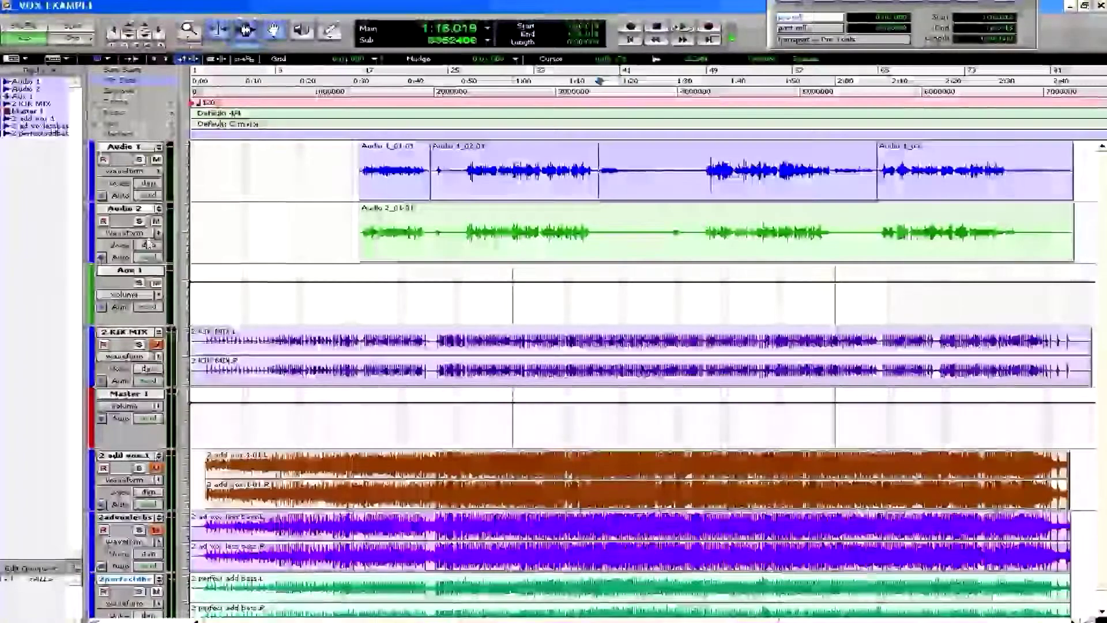
Play the vocal with the full mix and raise the Audio 1 volume fader in the mixer
{"action": "key", "text": "space"}
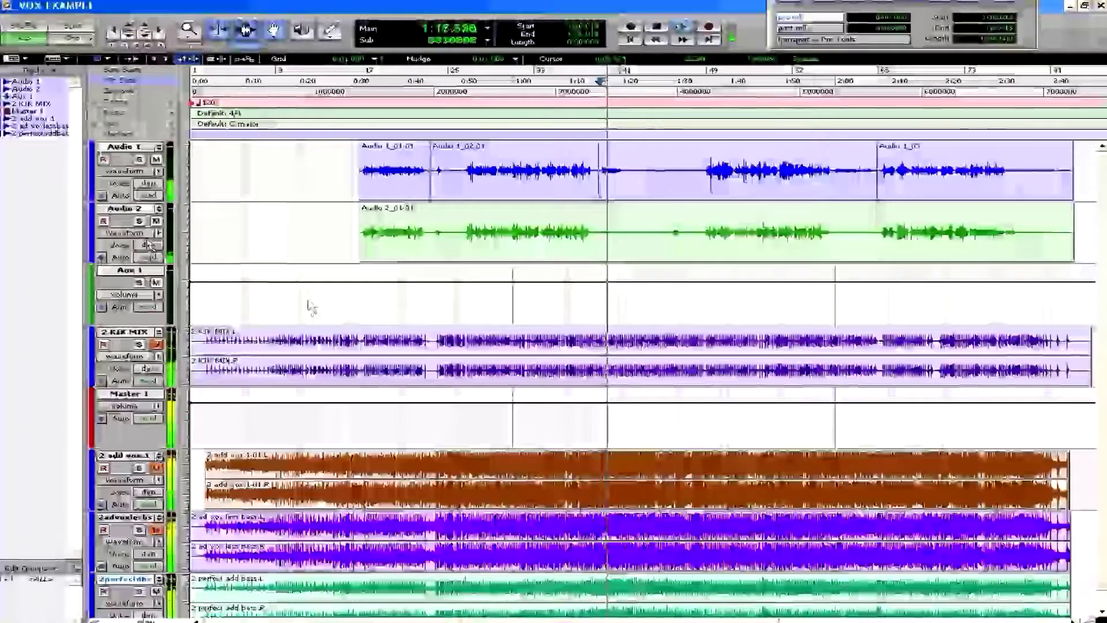
{"action": "key", "text": "ctrl+equal"}
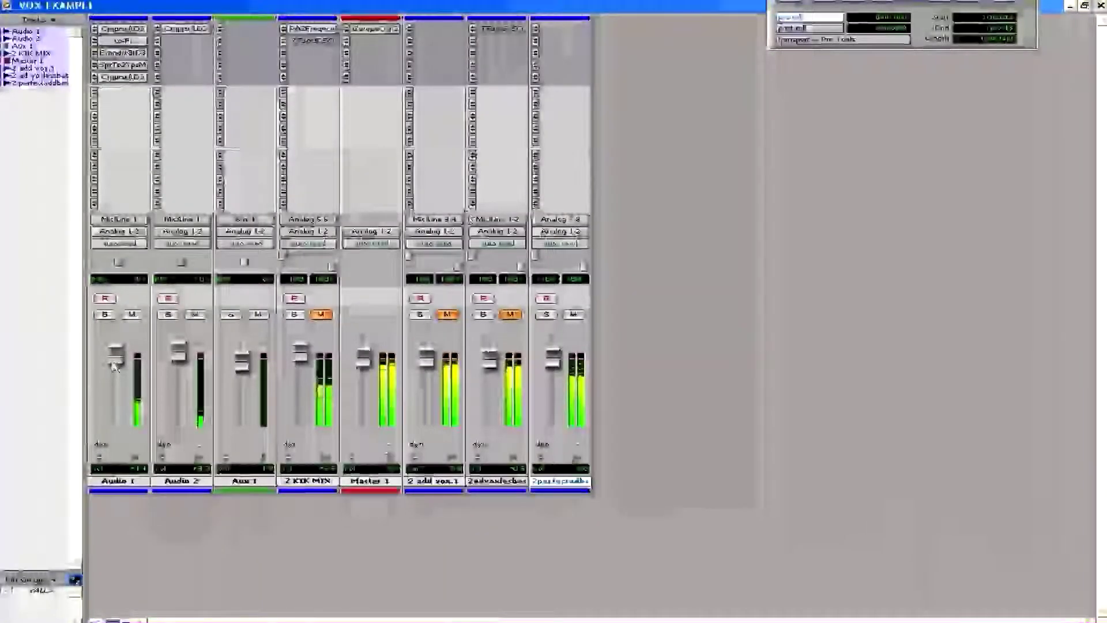
{"action": "left_click_drag", "start_coordinate": [114, 364], "coordinate": [118, 348]}
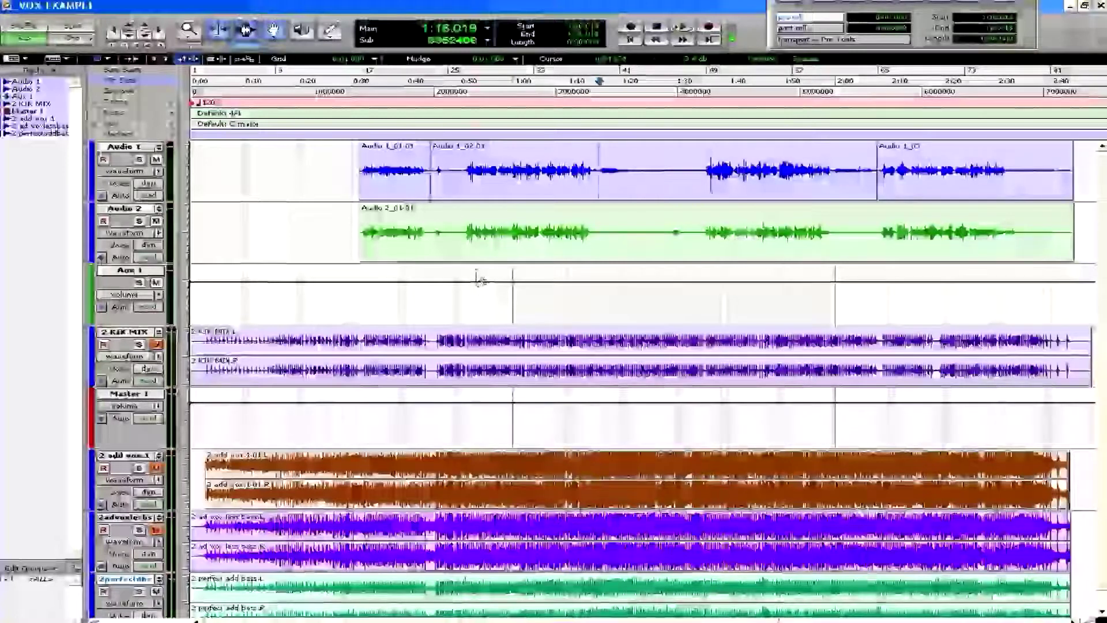
Zoom in on the short Audio 1 phrase, place the playback cursor at 1:16.221, and audition it in the mix
{"action": "left_click_drag", "start_coordinate": [599, 170], "coordinate": [640, 172]}
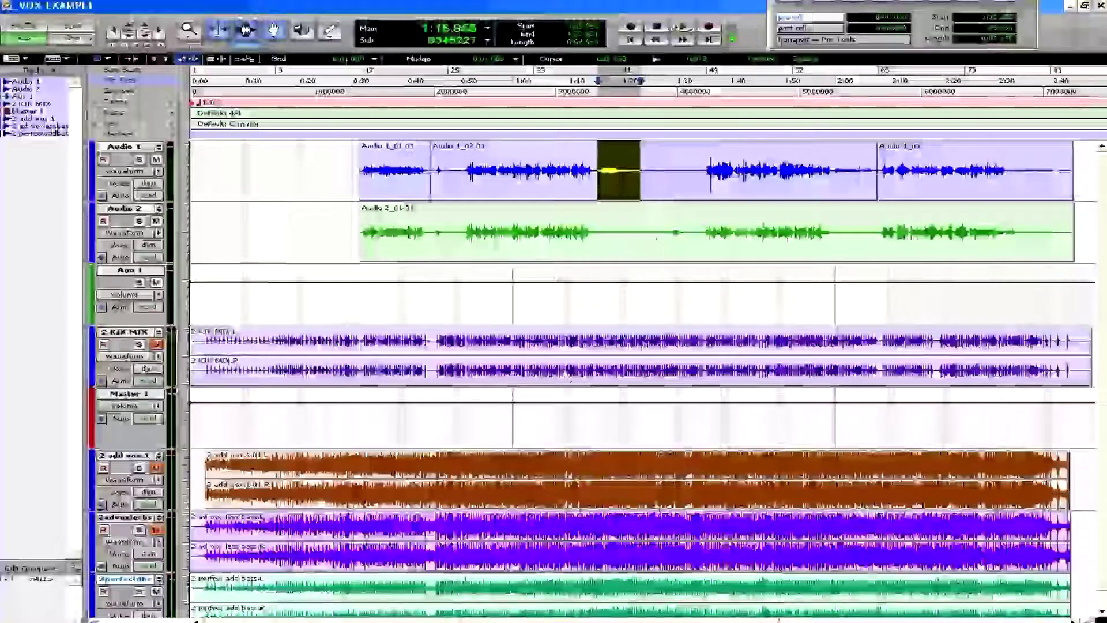
{"action": "left_click", "coordinate": [600, 173]}
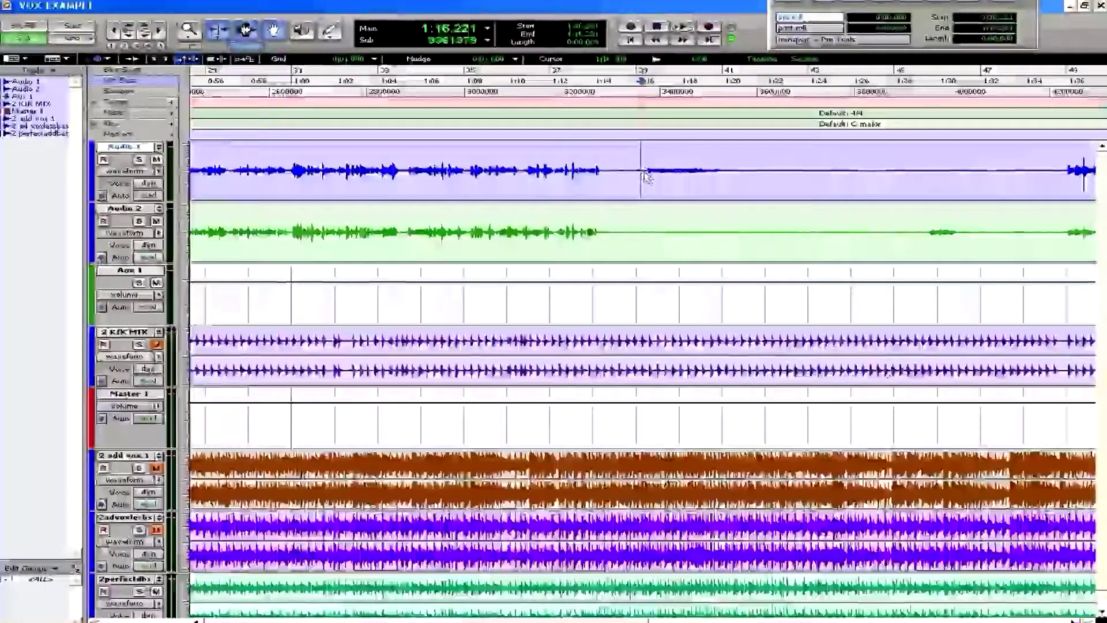
{"action": "key", "text": "space"}
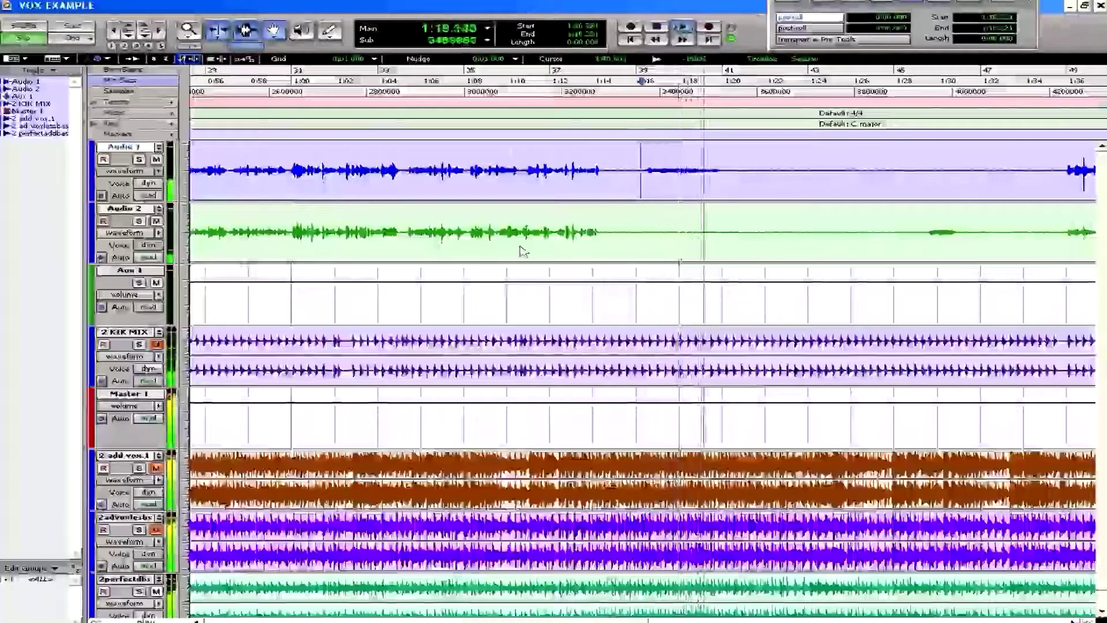
{"action": "key", "text": "space"}
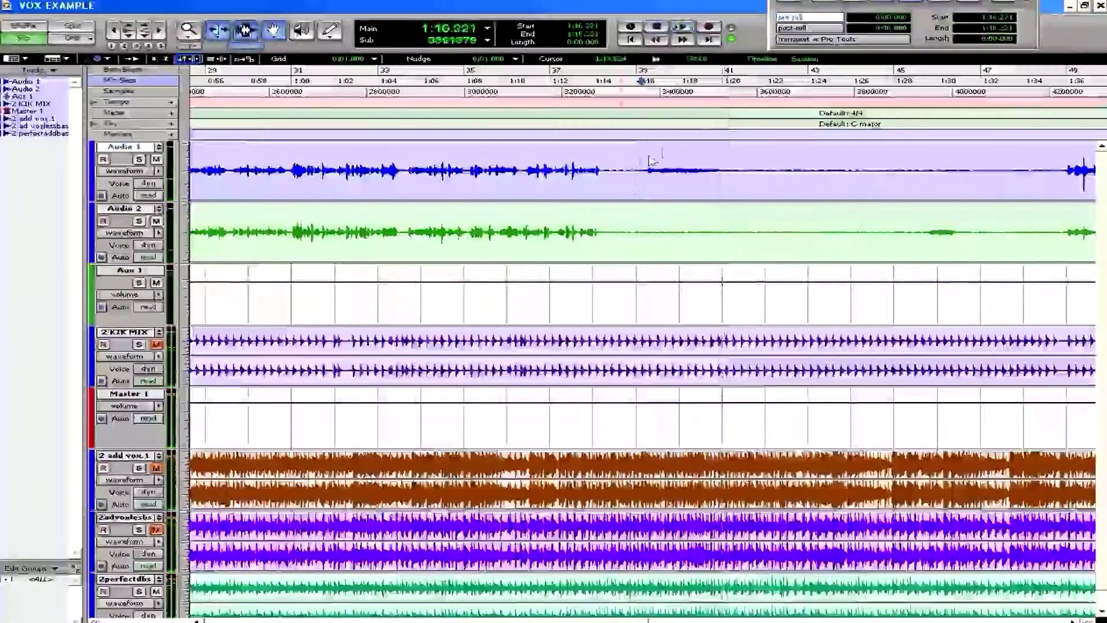
Separate the Audio 1 phrase from 1:16.140 to 1:22.163 into its own clip and copy it to the same time on Audio 2
{"action": "left_click_drag", "start_coordinate": [640, 172], "coordinate": [773, 178]}
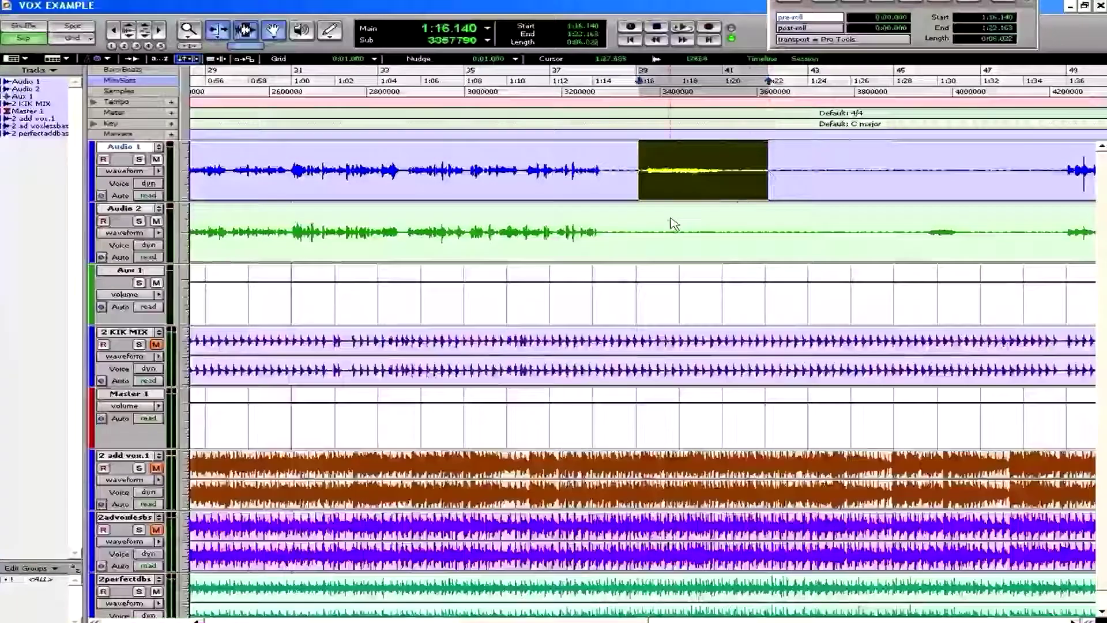
{"action": "key", "text": "ctrl+e"}
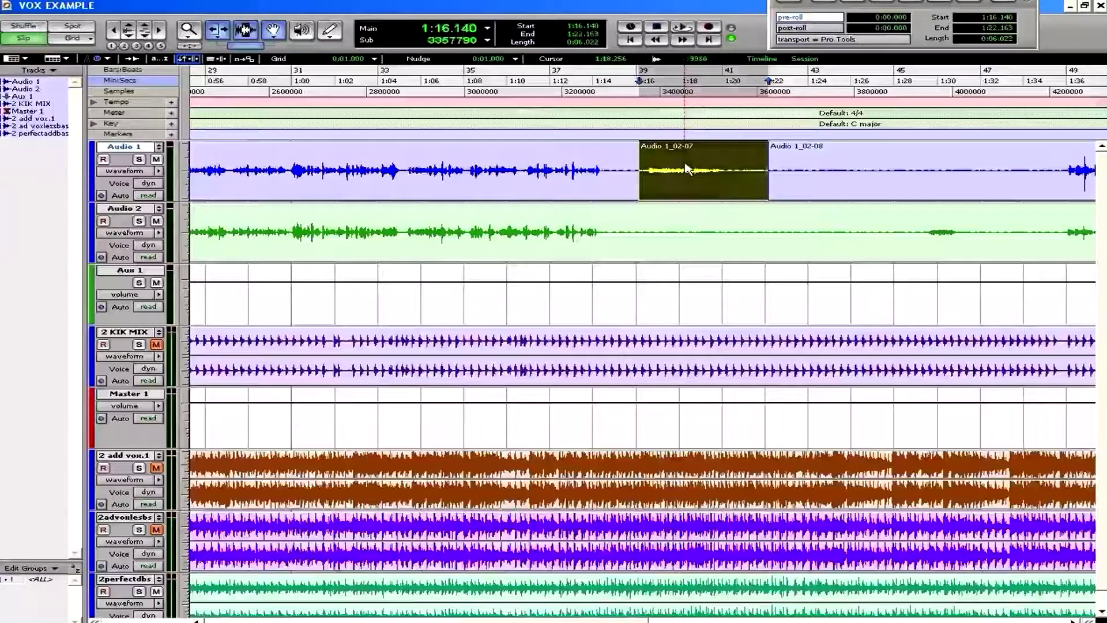
{"action": "left_click_drag", "start_coordinate": [687, 190], "coordinate": [690, 232]}
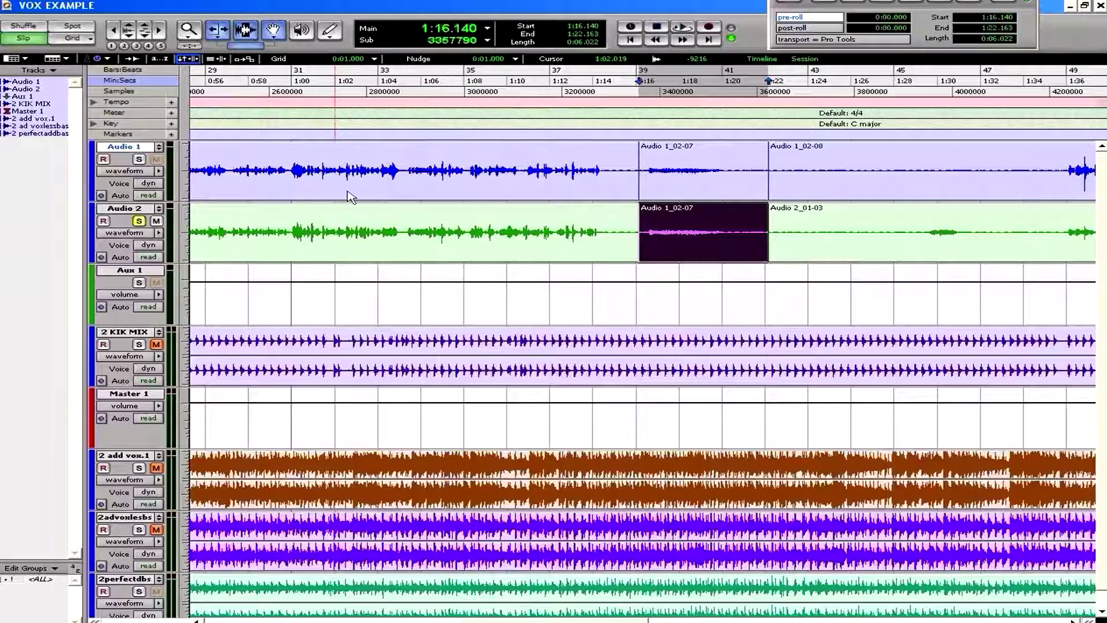
Audition the copied phrase on soloed Audio 2 and open the Pitch Shift processor for it
{"action": "key", "text": "space"}
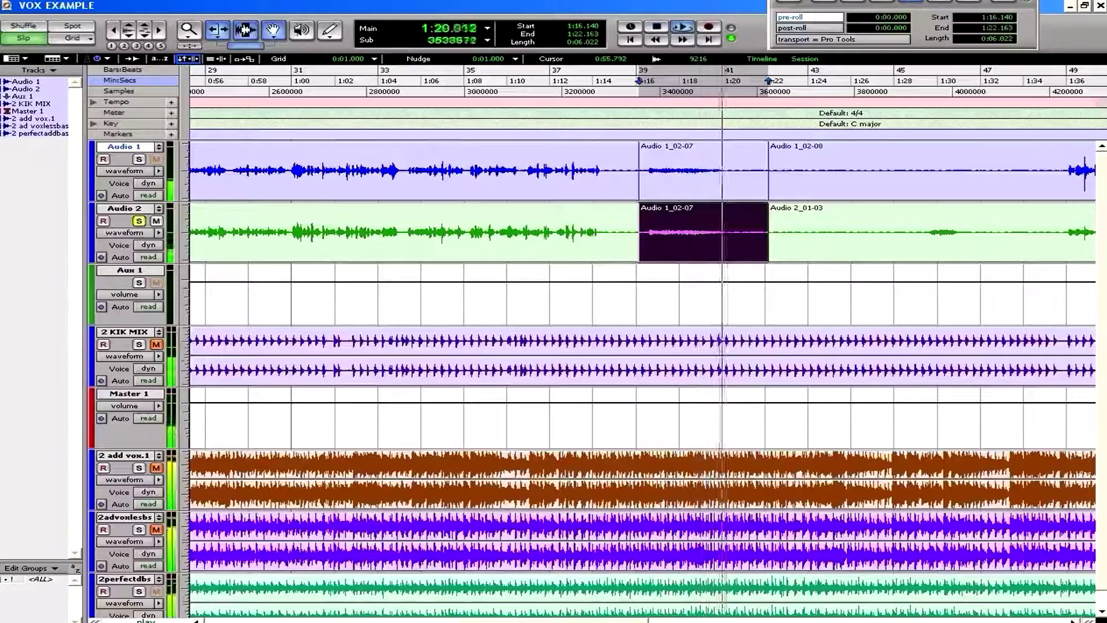
{"action": "key", "text": "space"}
{"action": "left_click", "coordinate": [199, 0]}
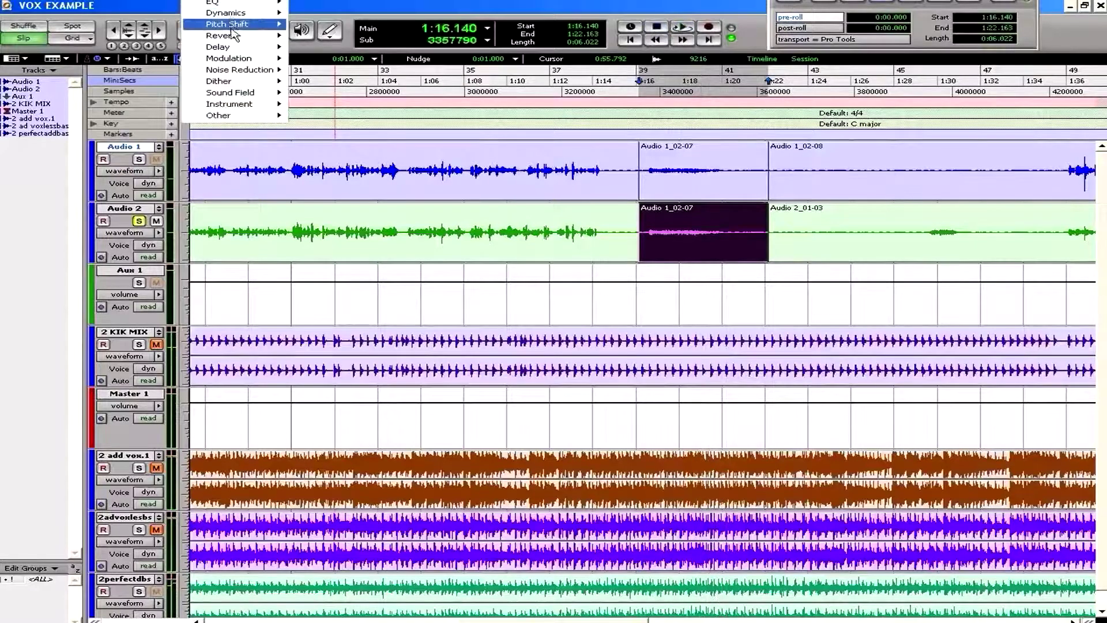
{"action": "mouse_move", "coordinate": [233, 26]}
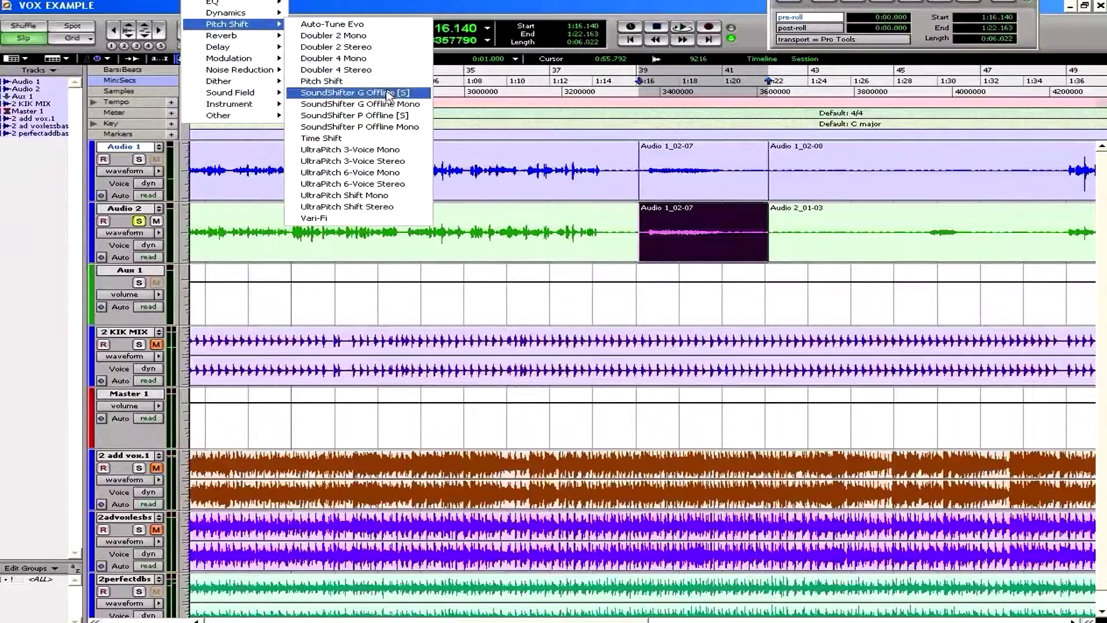
{"action": "left_click", "coordinate": [358, 86]}
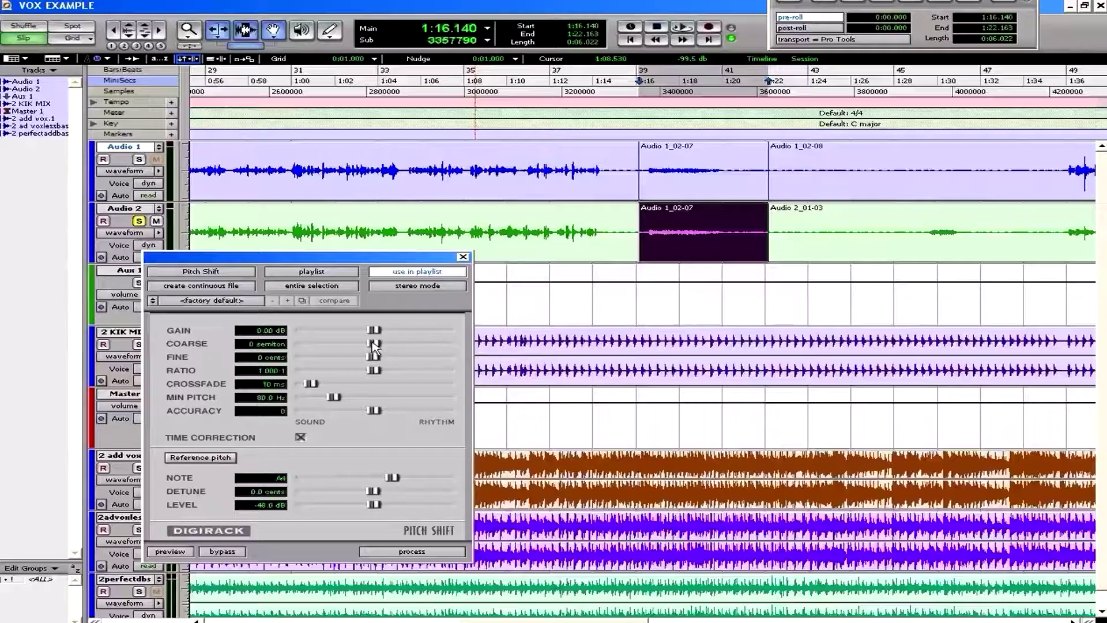
Preview a lowered pitch, process the Audio 2 phrase at -11 semitones coarse, play the result, and close Pitch Shift
{"action": "left_click_drag", "start_coordinate": [375, 344], "coordinate": [340, 349]}
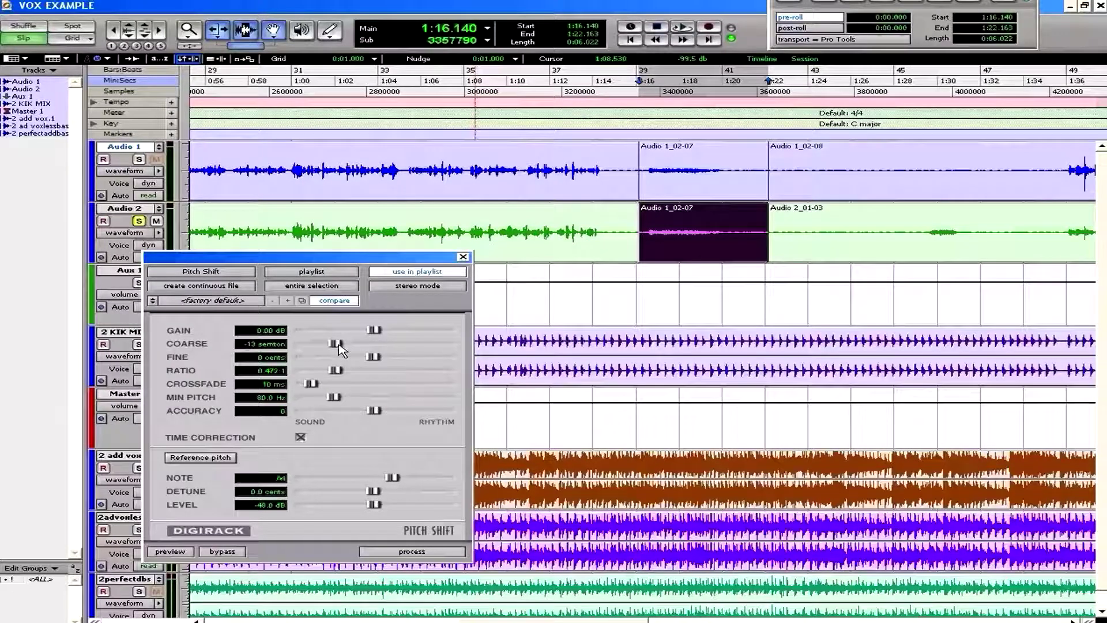
{"action": "left_click", "coordinate": [174, 554]}
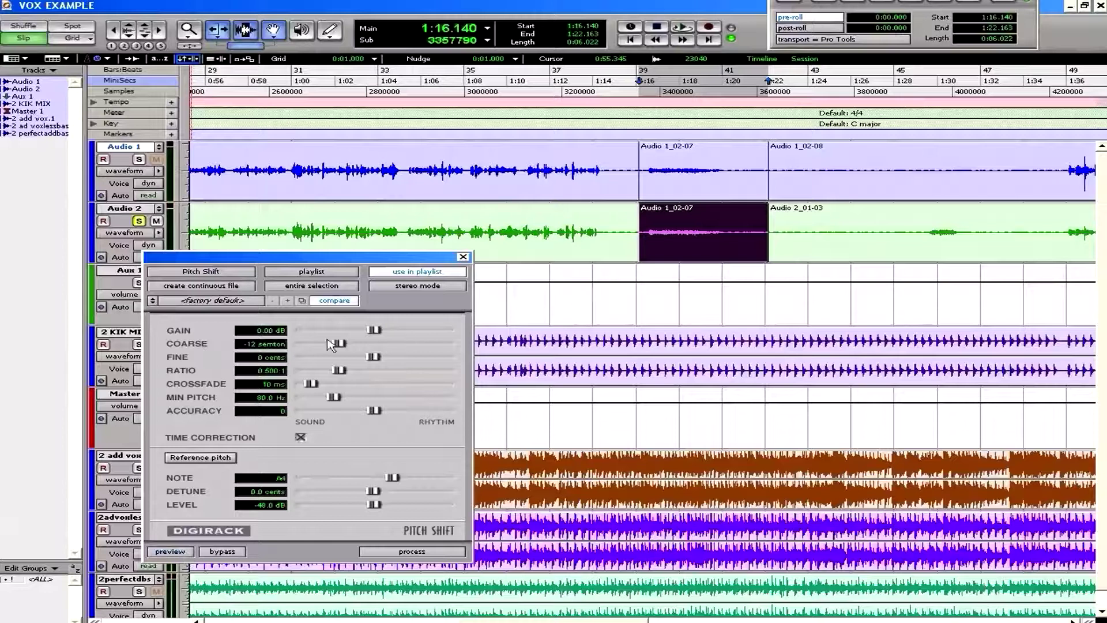
{"action": "left_click", "coordinate": [411, 552]}
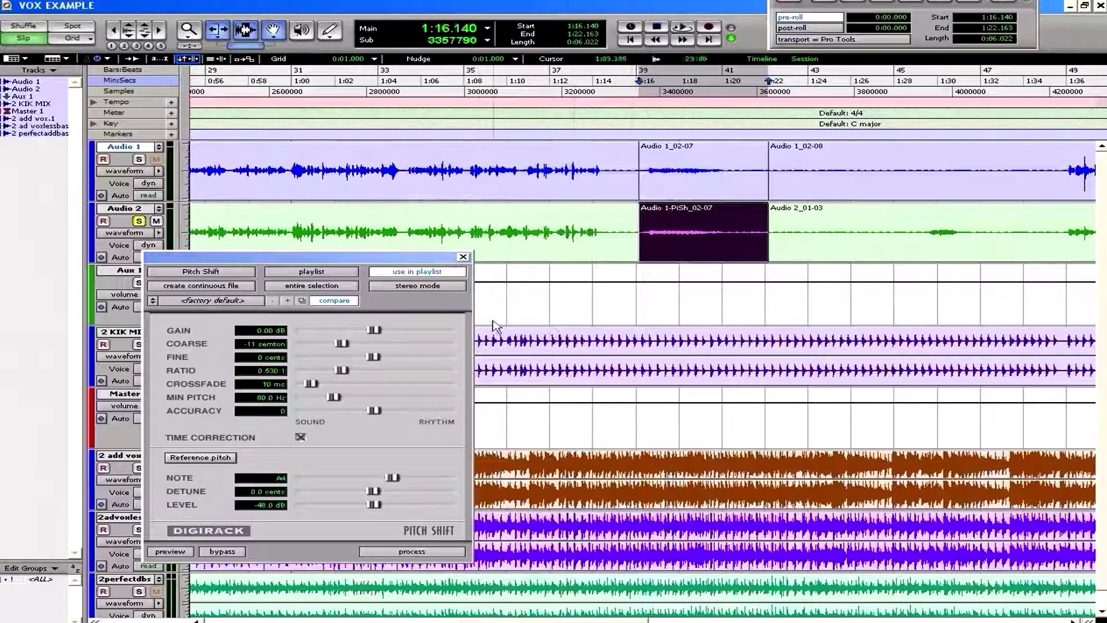
{"action": "key", "text": "space"}
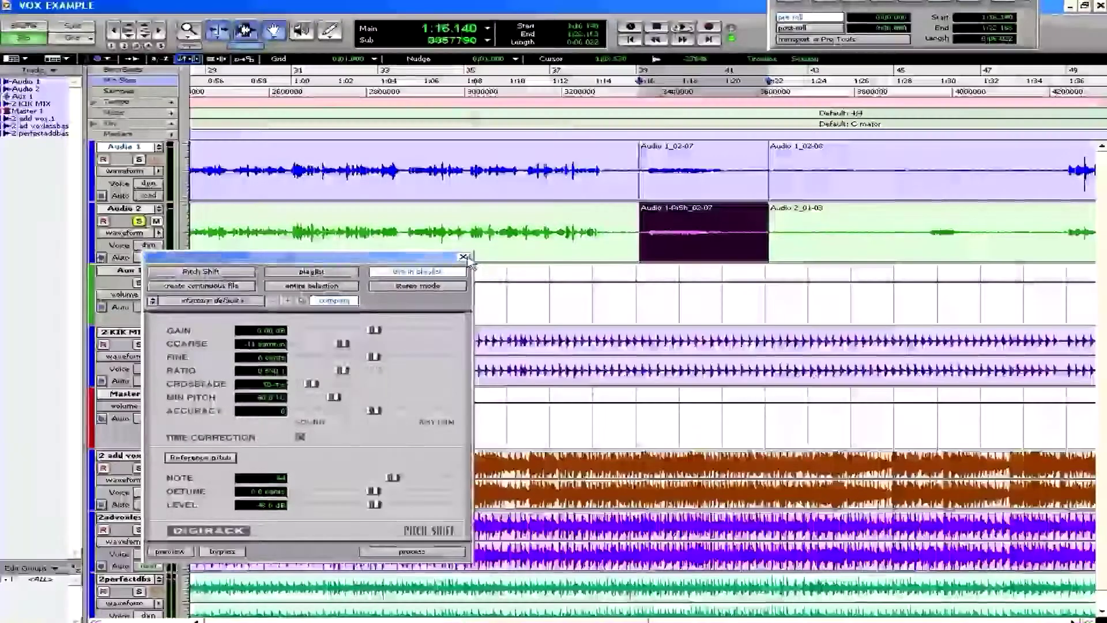
{"action": "left_click", "coordinate": [463, 256]}
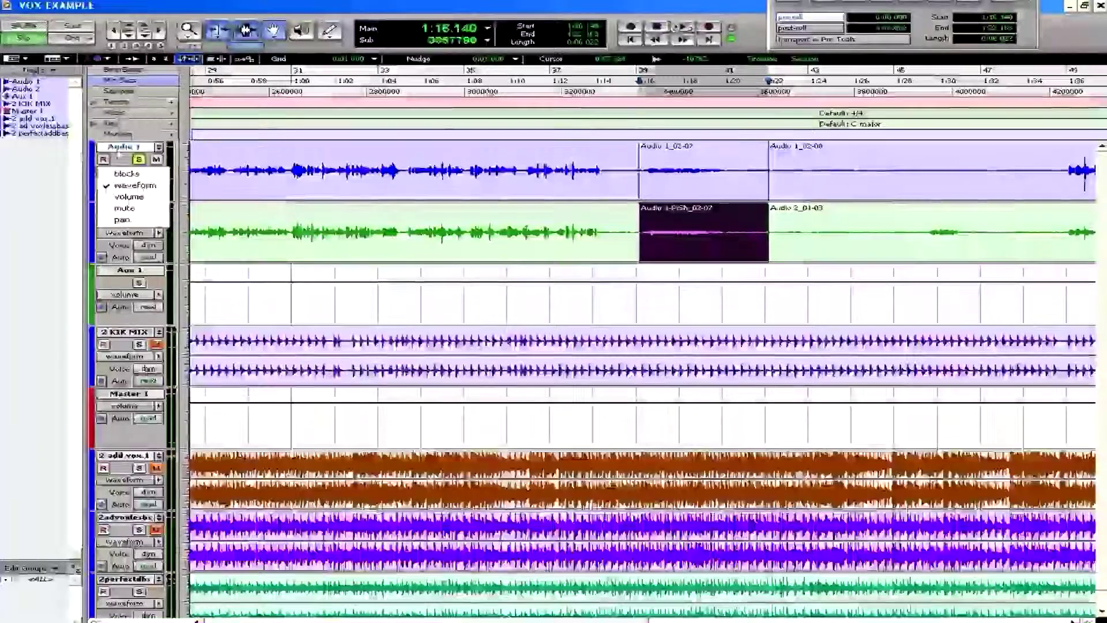
Place the playback cursor at 1:14.471 and look over the Audio 1 and Audio 2 channels in the mixer
{"action": "left_click", "coordinate": [134, 185]}
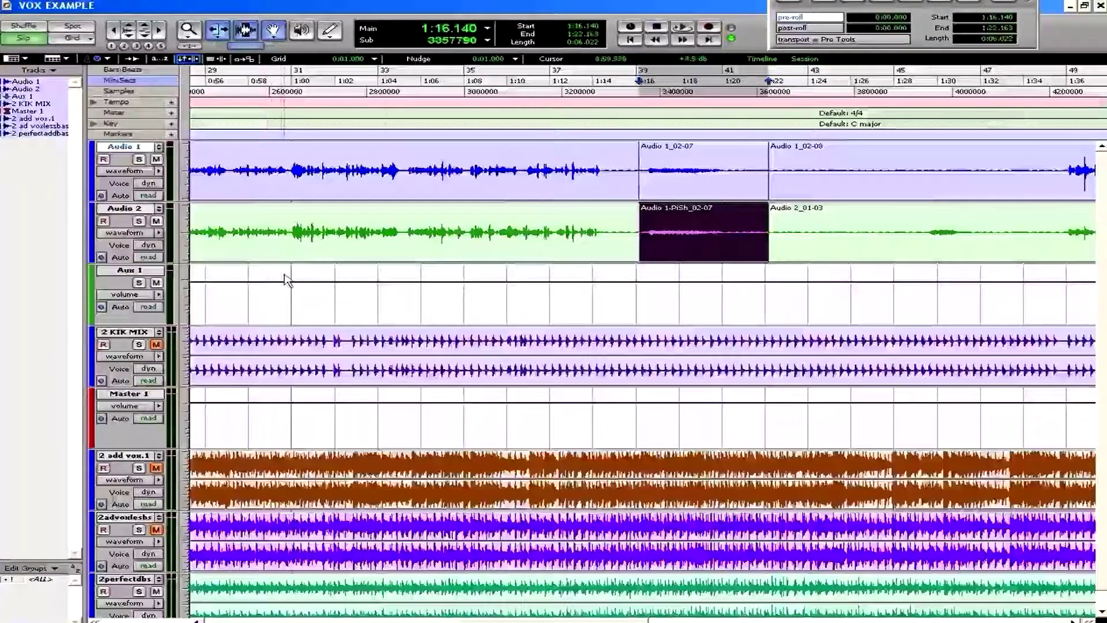
{"action": "left_click", "coordinate": [603, 292]}
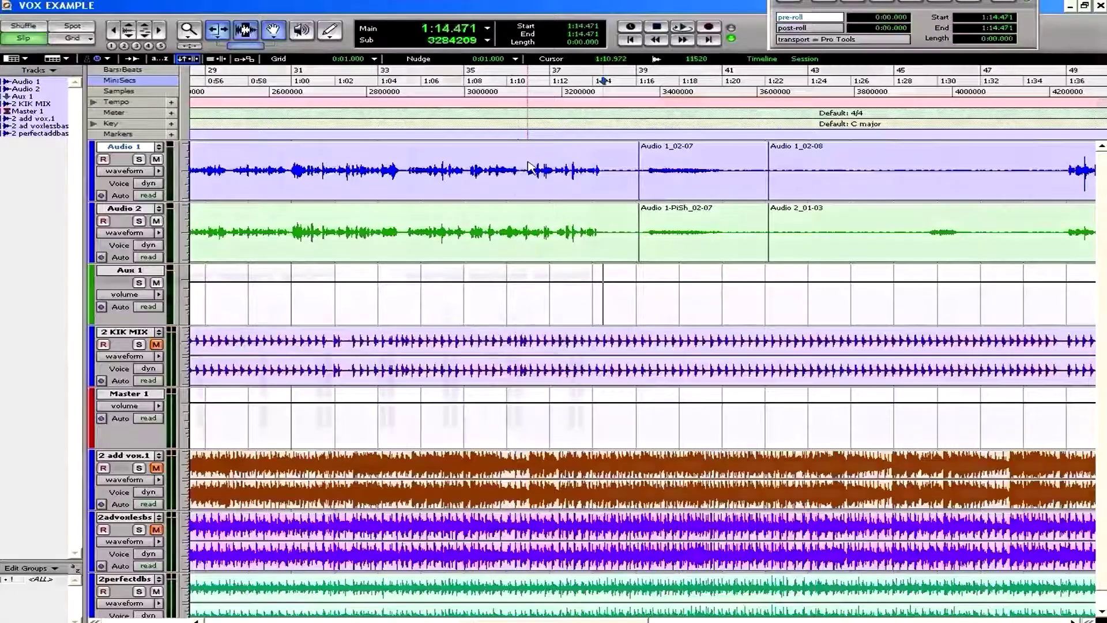
{"action": "key", "text": "ctrl+equal"}
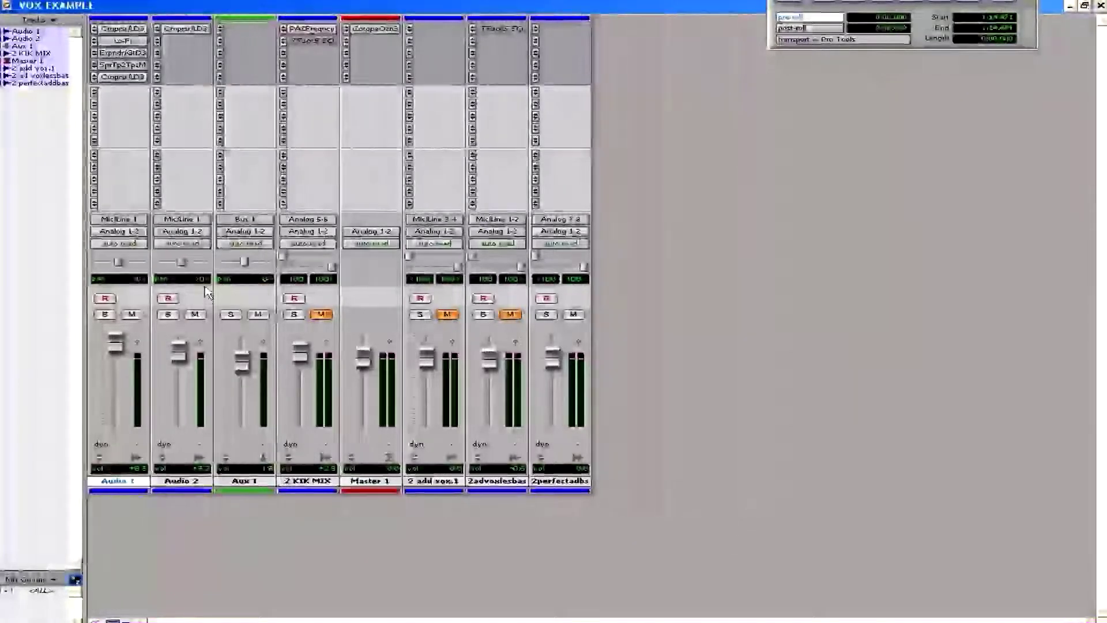
{"action": "key", "text": "ctrl+equal"}
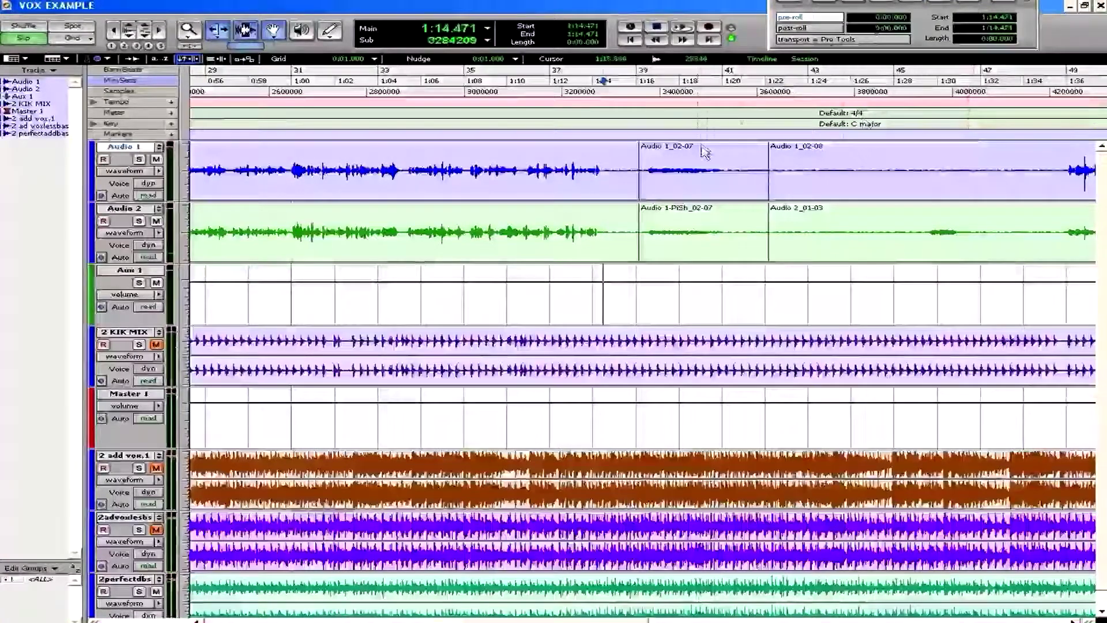
Delete the tails of the phrase clips on Audio 1 and Audio 2, from about 1:19.5 to 1:22.3
{"action": "key", "text": "ctrl+bracketright"}
{"action": "key", "text": "ctrl+bracketright"}
{"action": "key", "text": "ctrl+bracketright"}
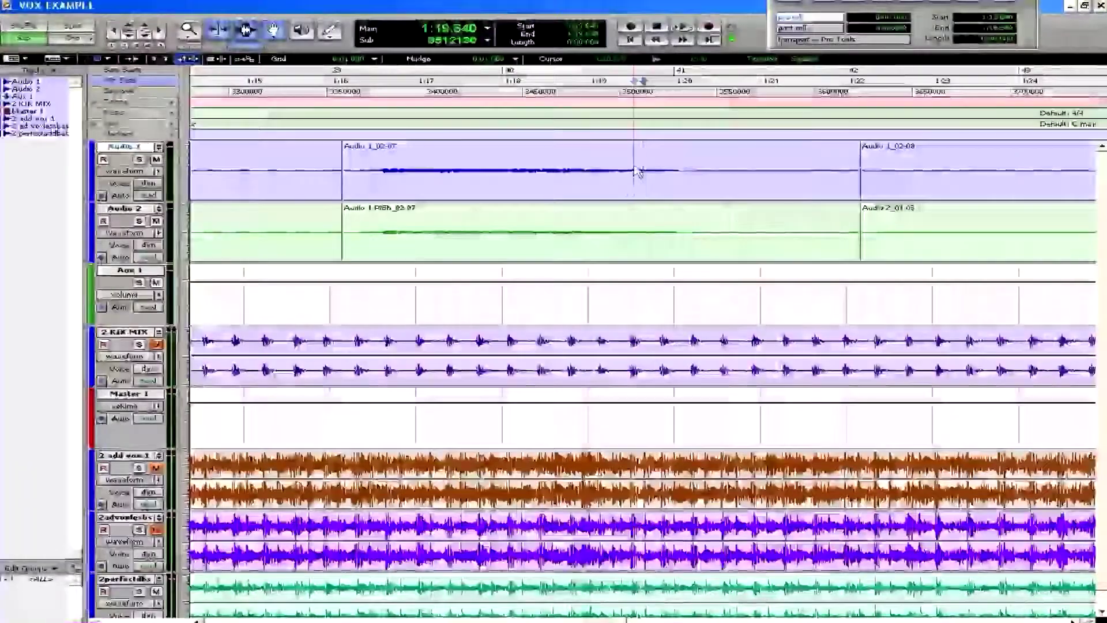
{"action": "left_click", "coordinate": [634, 168]}
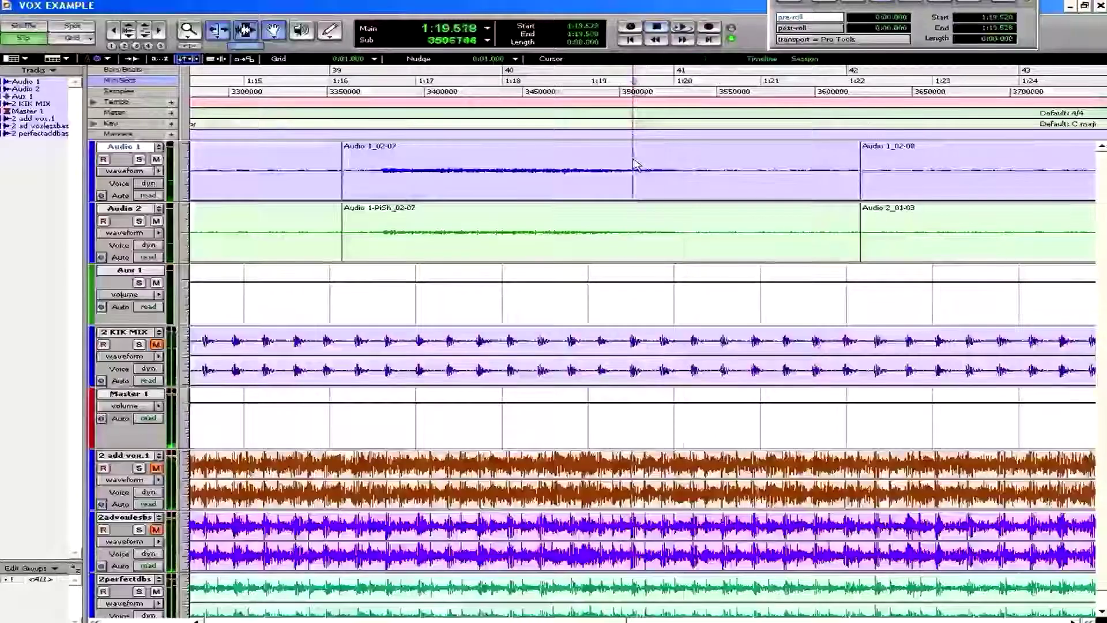
{"action": "left_click_drag", "start_coordinate": [635, 167], "coordinate": [875, 242]}
{"action": "key", "text": "Delete"}
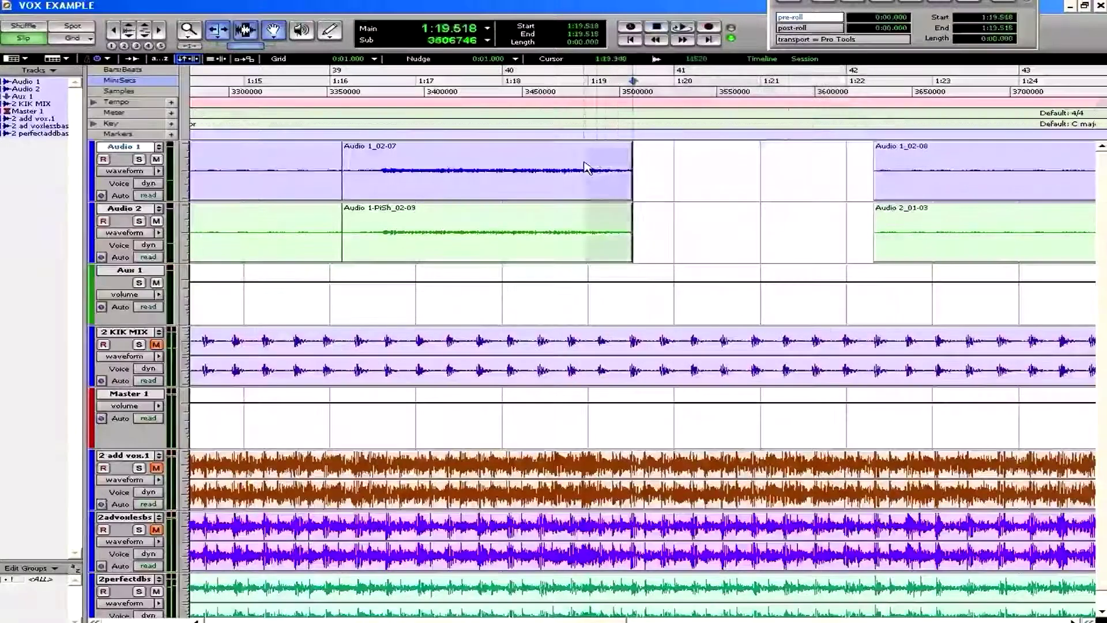
Apply a short fade-out, starting at about 1:19.2, to the ends of the trimmed phrase clips on Audio 1 and Audio 2
{"action": "left_click_drag", "start_coordinate": [587, 167], "coordinate": [605, 168]}
{"action": "key", "text": "ctrl+f"}
{"action": "key", "text": "Return"}
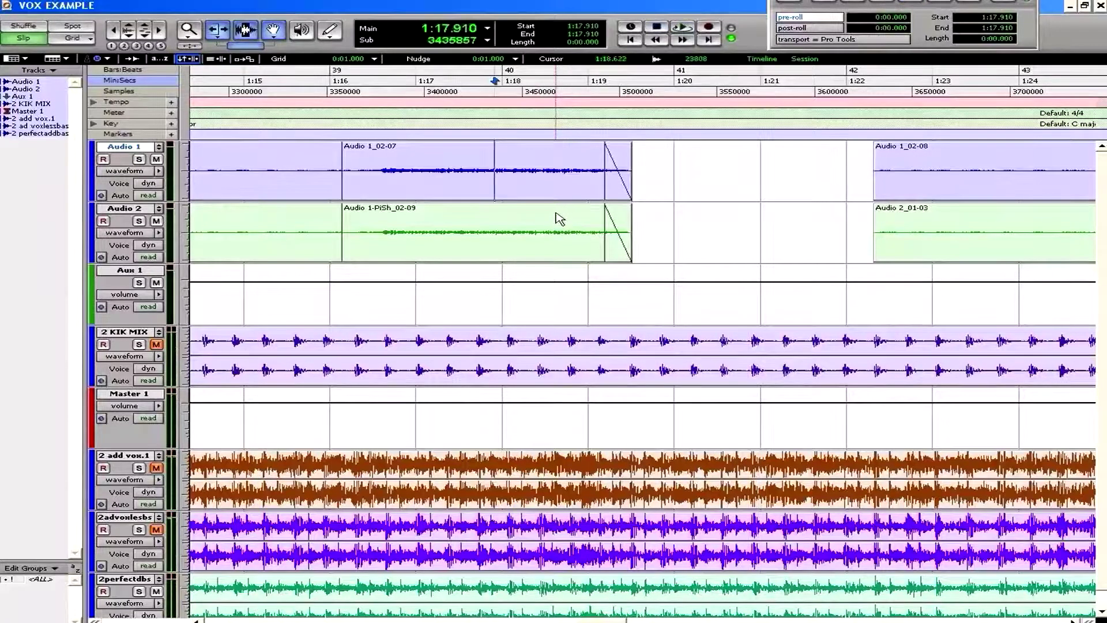
{"action": "scroll", "coordinate": [436, 219], "scroll_direction": "down", "scroll_amount": 1}
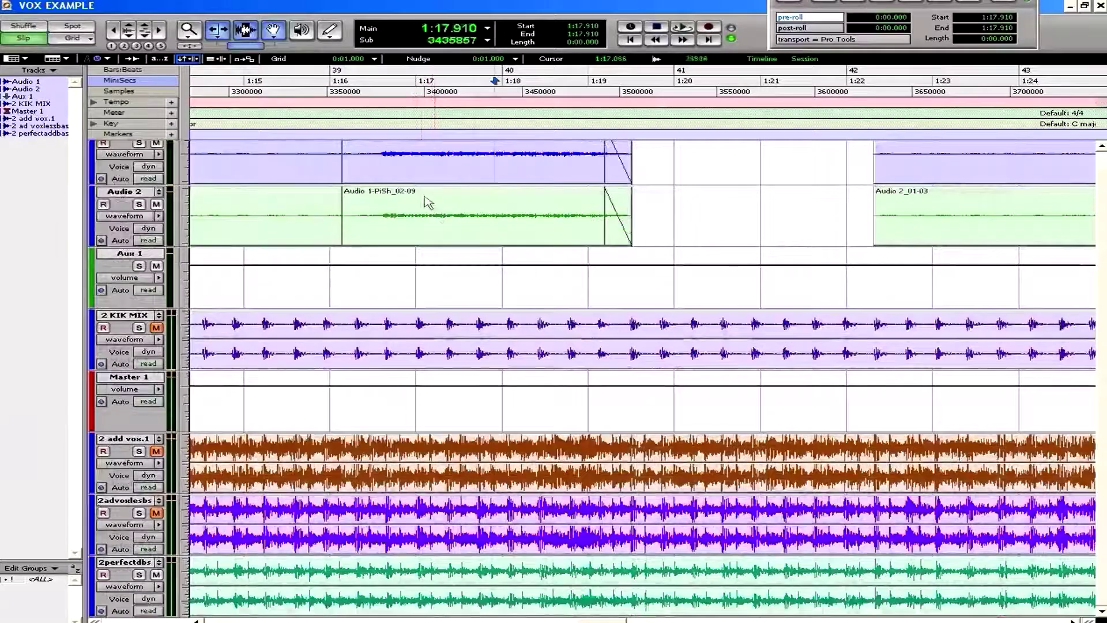